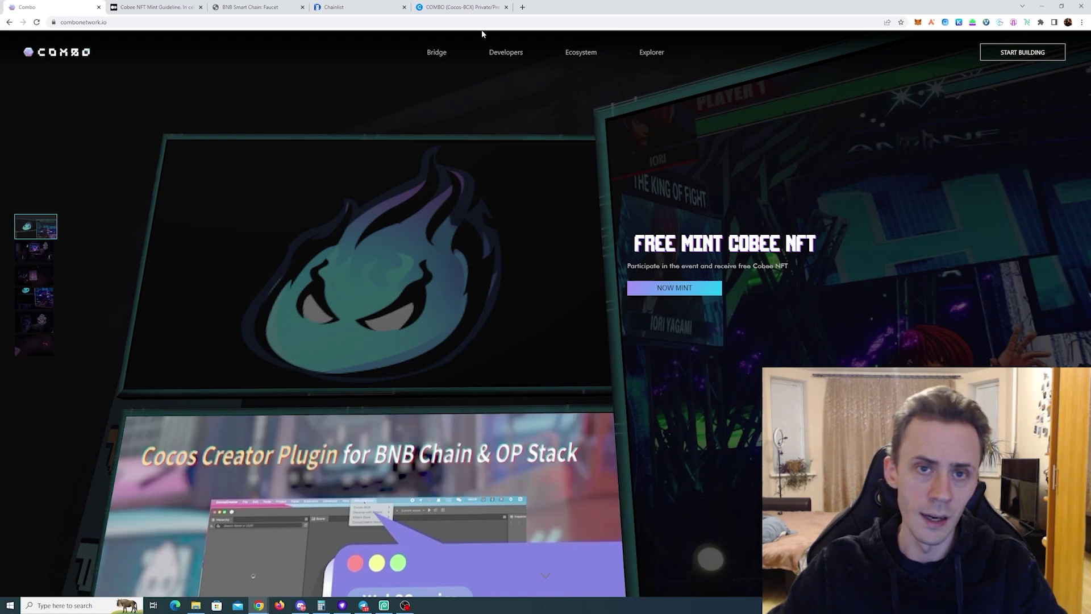
Switch to the CryptoRank page showing COMBO's token-sale rounds.
left_click(460, 7)
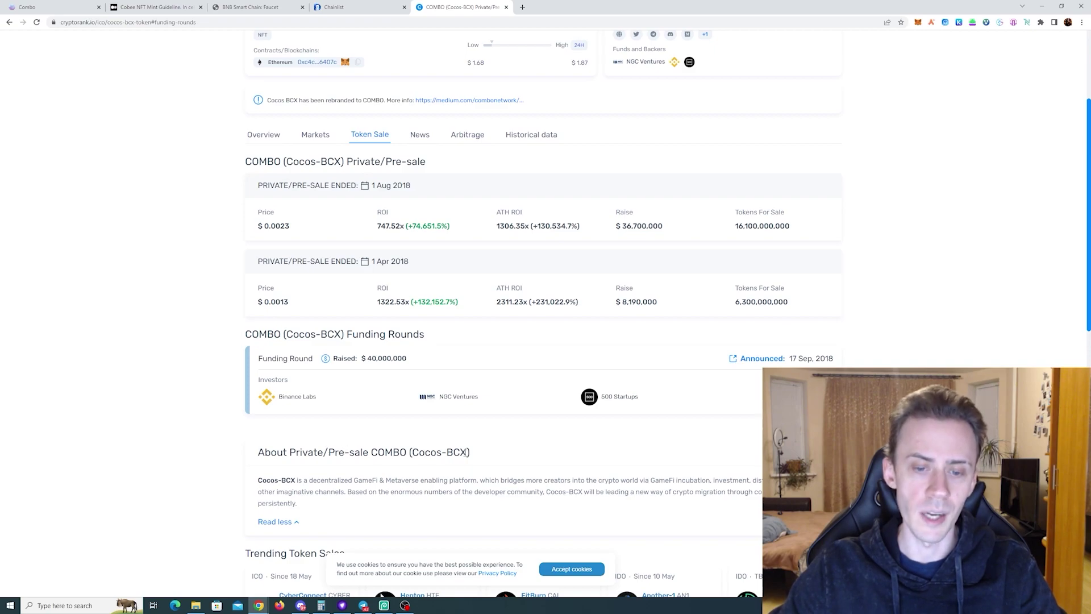
left_click_drag(414, 452, 470, 451)
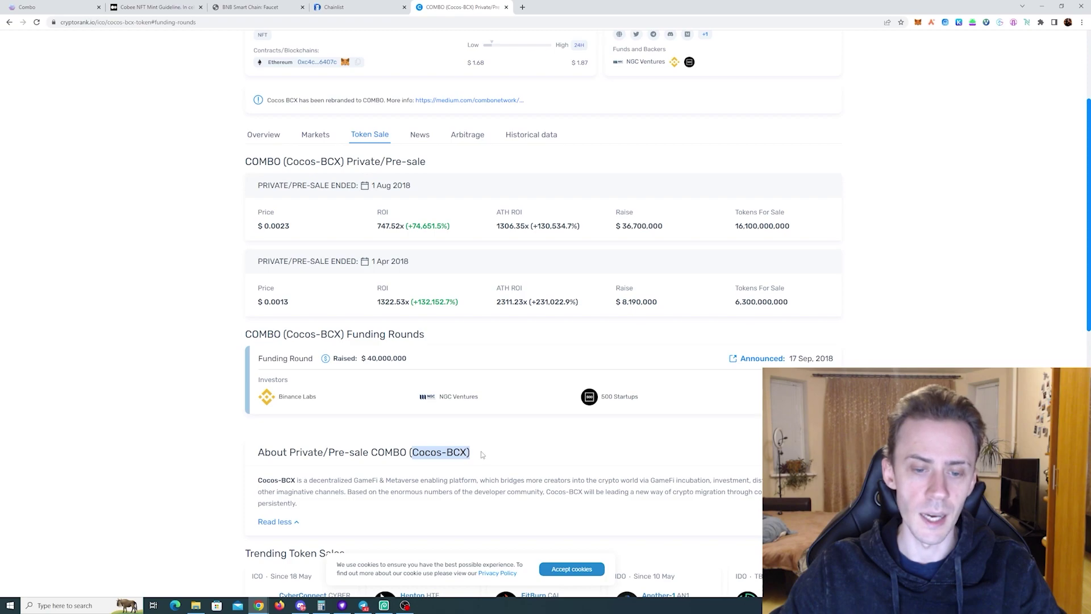
left_click(383, 452)
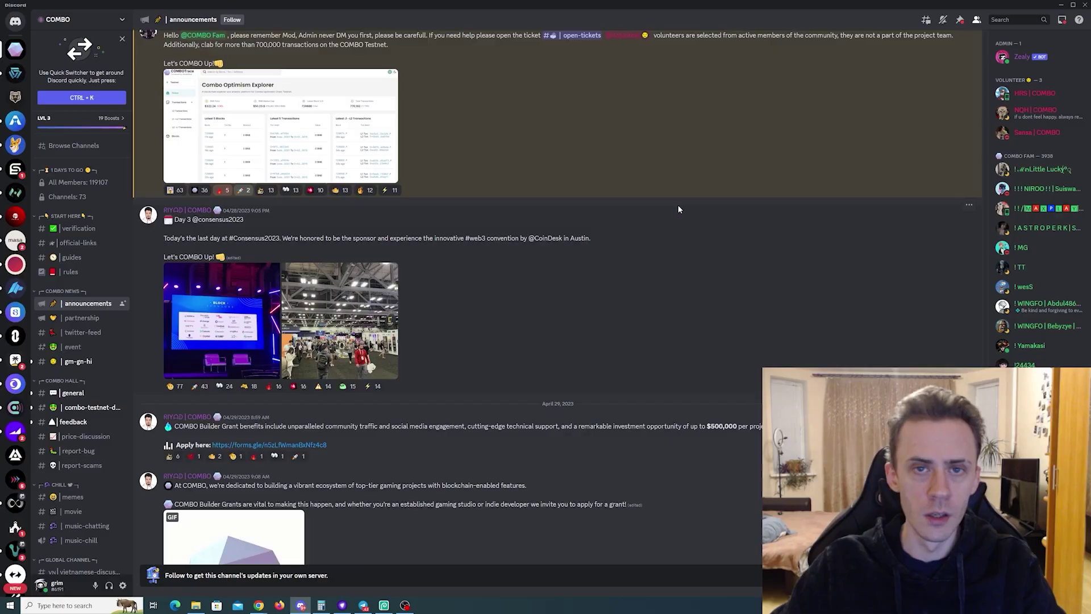
Scroll through the COMBO announcements channel in Discord.
scroll(678, 209, "down", 3)
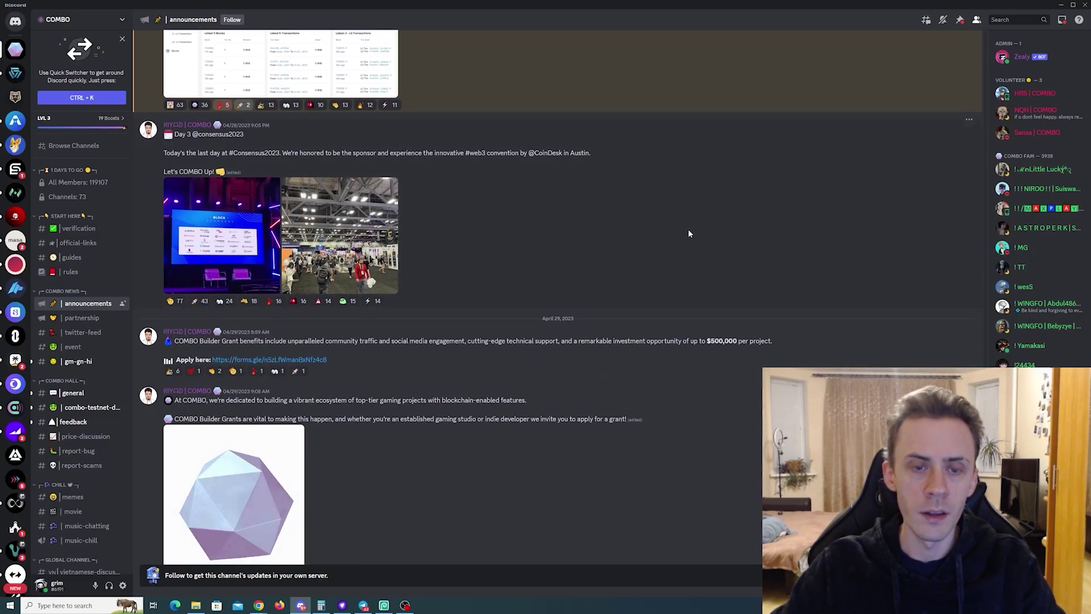
scroll(688, 229, "down", 2)
scroll(688, 233, "down", 2)
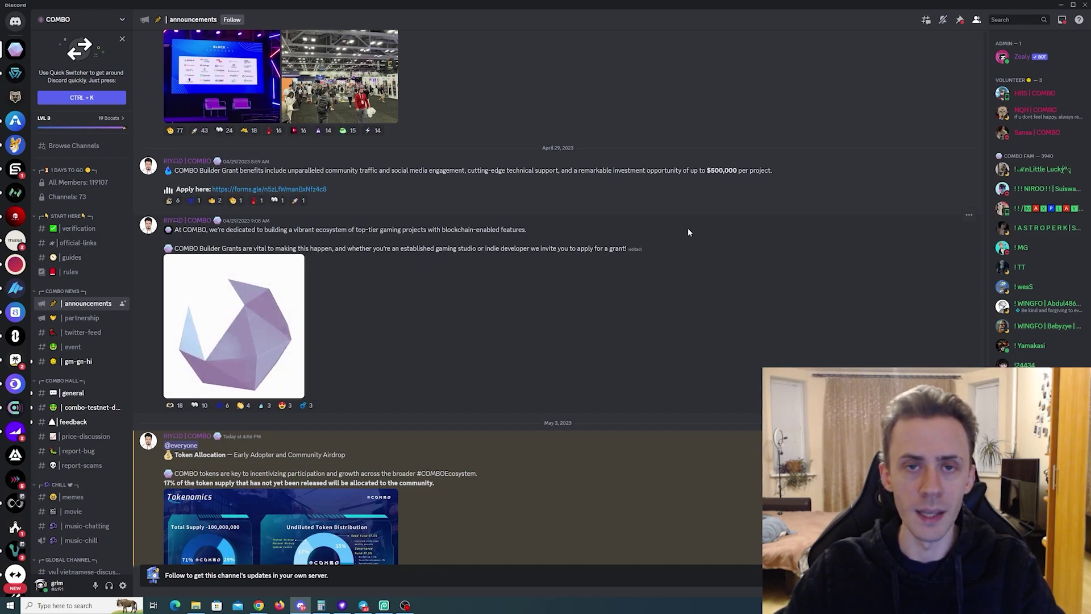
scroll(564, 191, "up", 5)
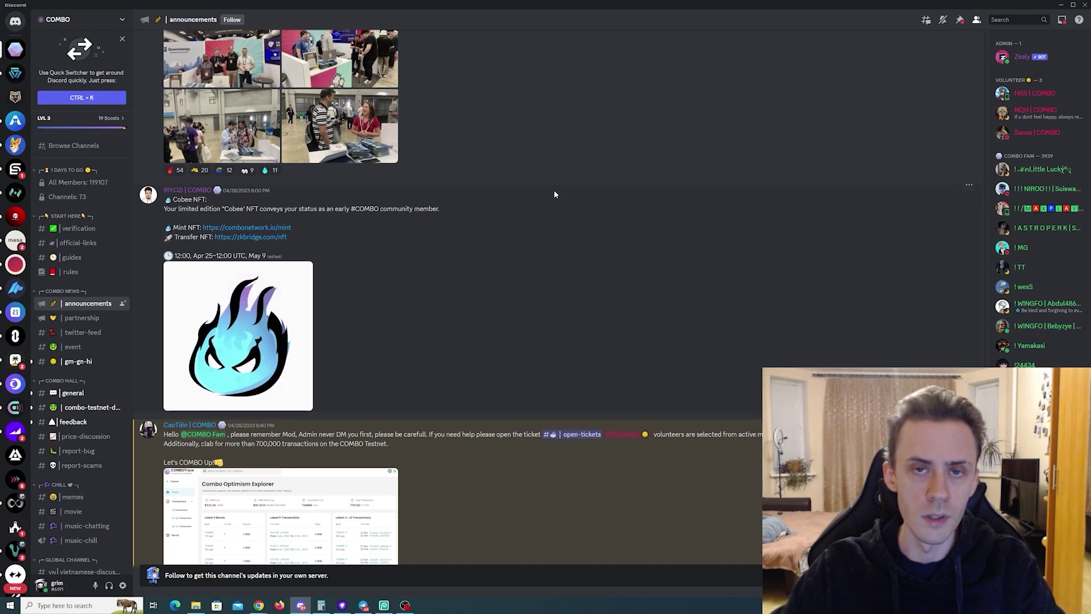
scroll(615, 192, "down", 15)
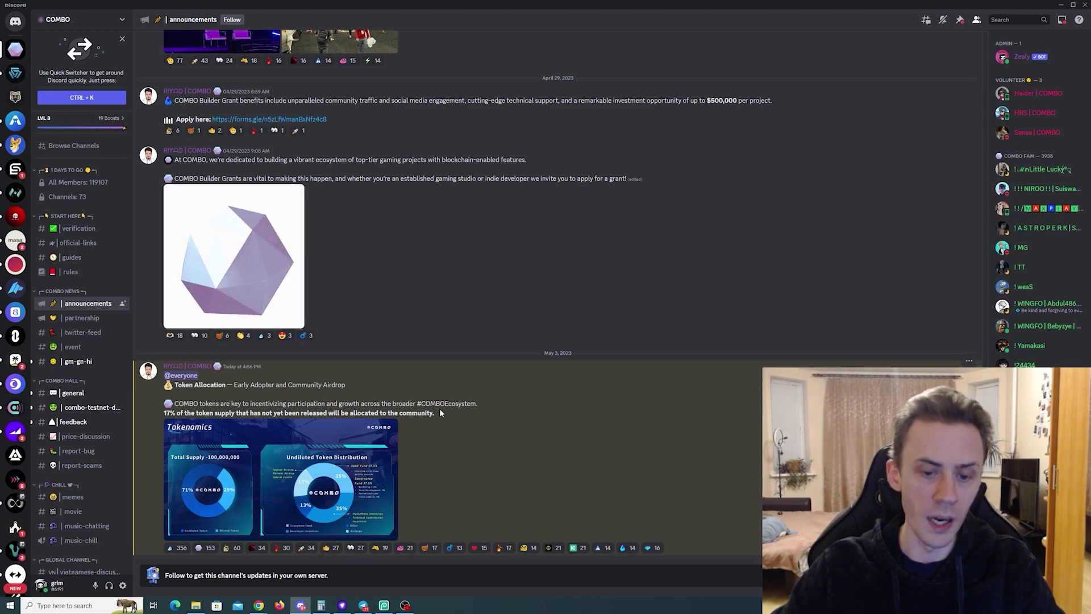
View the enlarged Tokenomics chart, then return to the CryptoRank COMBO page in Chrome.
left_click(341, 477)
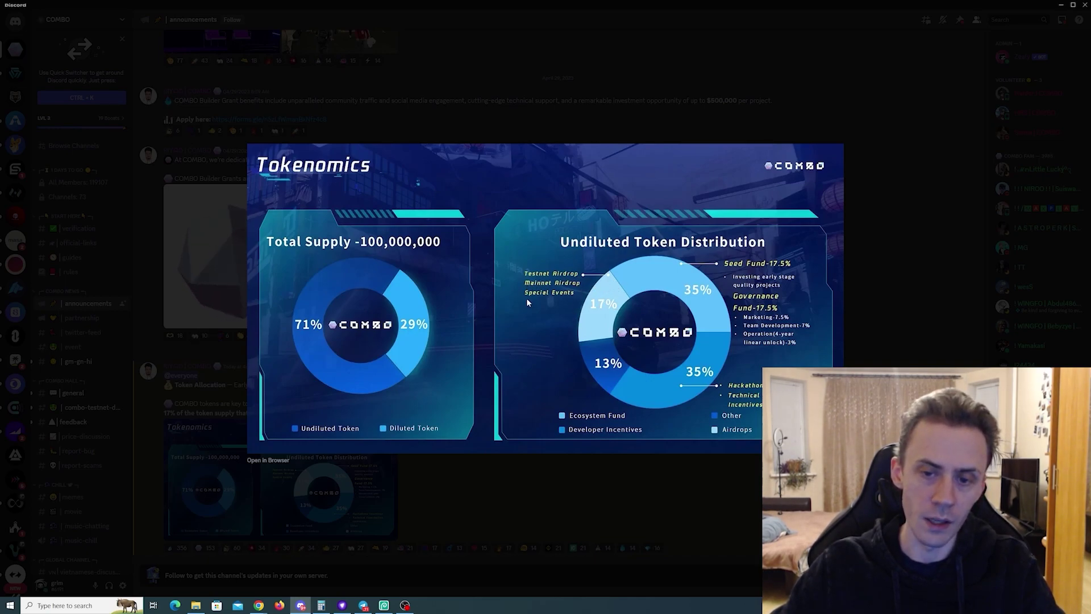
left_click(819, 60)
scroll(611, 182, "up", 5)
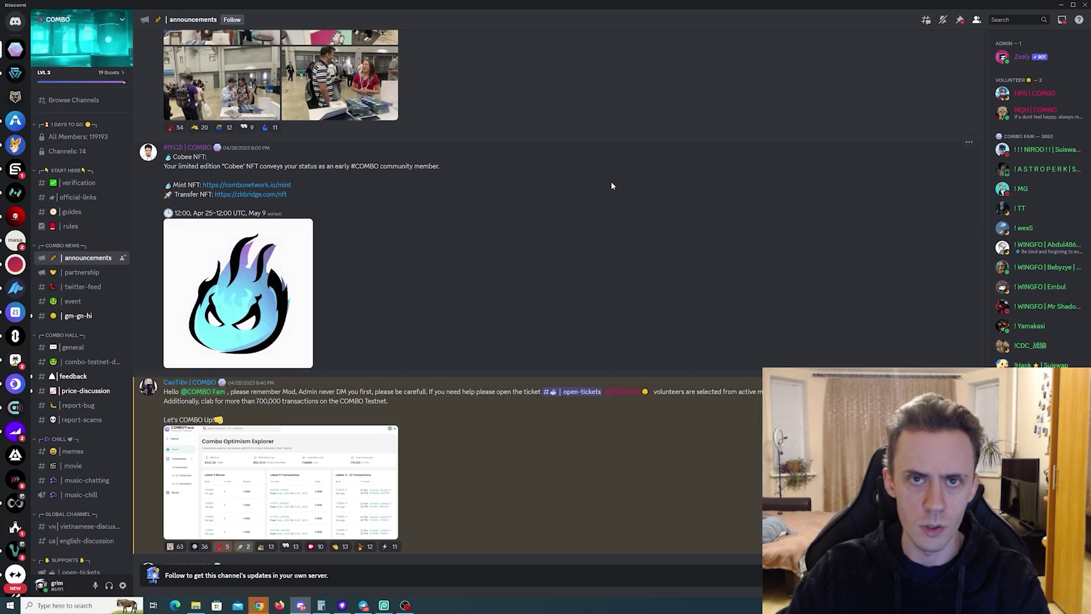
key("alt+Tab")
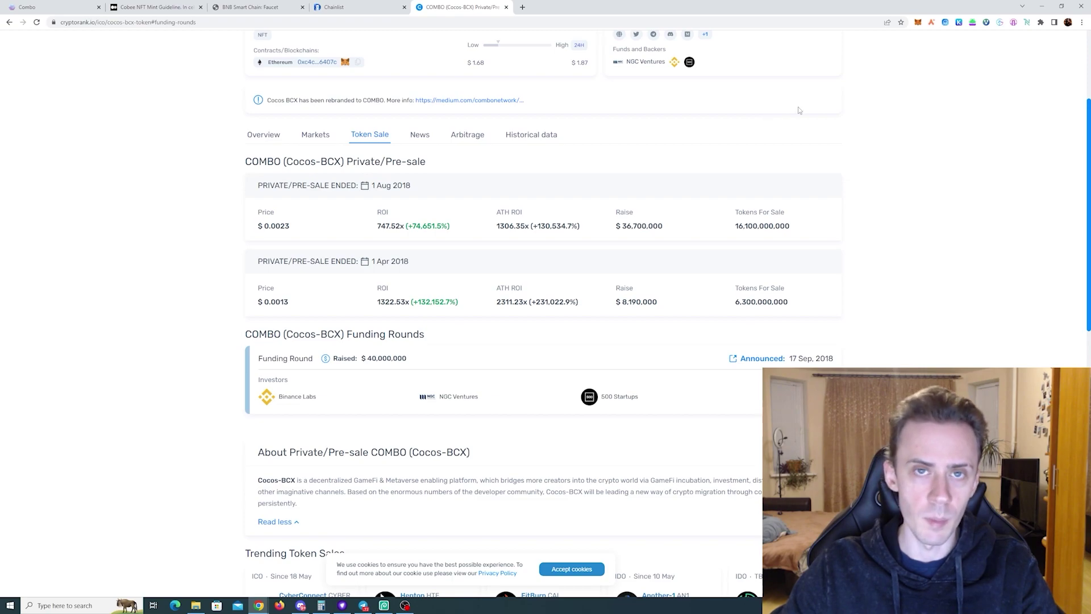
In Chainlist, include testnets and search 'bsc' to reveal BNB Smart Chain Testnet.
left_click(352, 7)
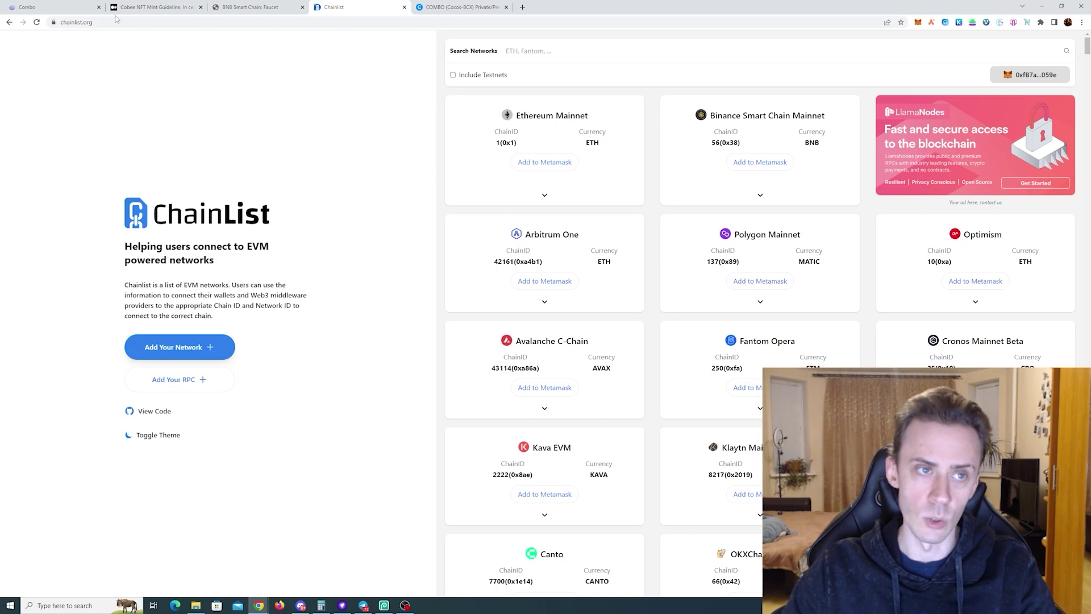
left_click(453, 76)
left_click(453, 75)
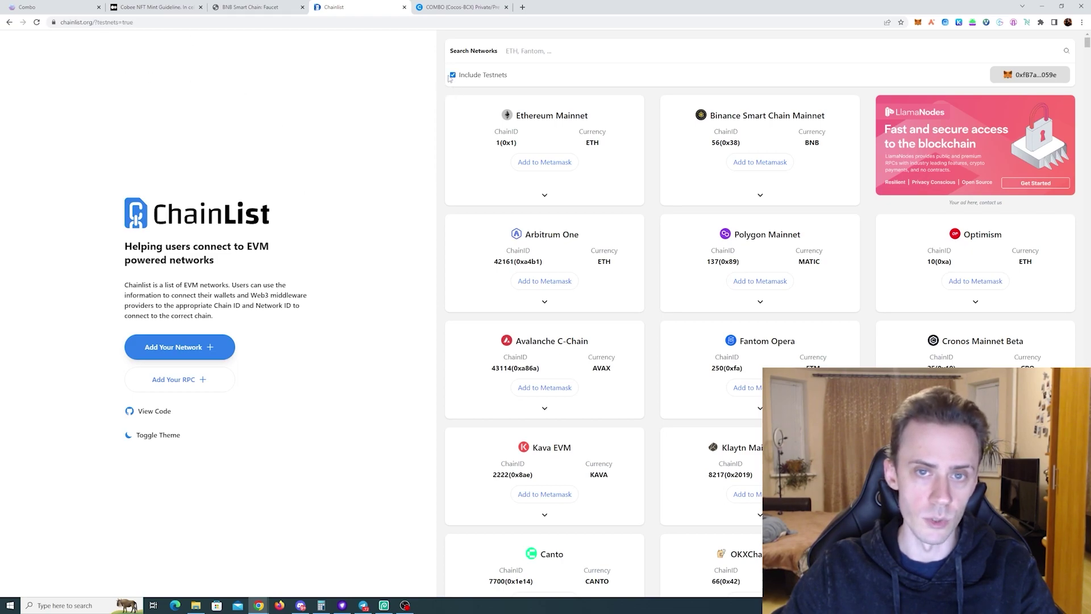
left_click(526, 51)
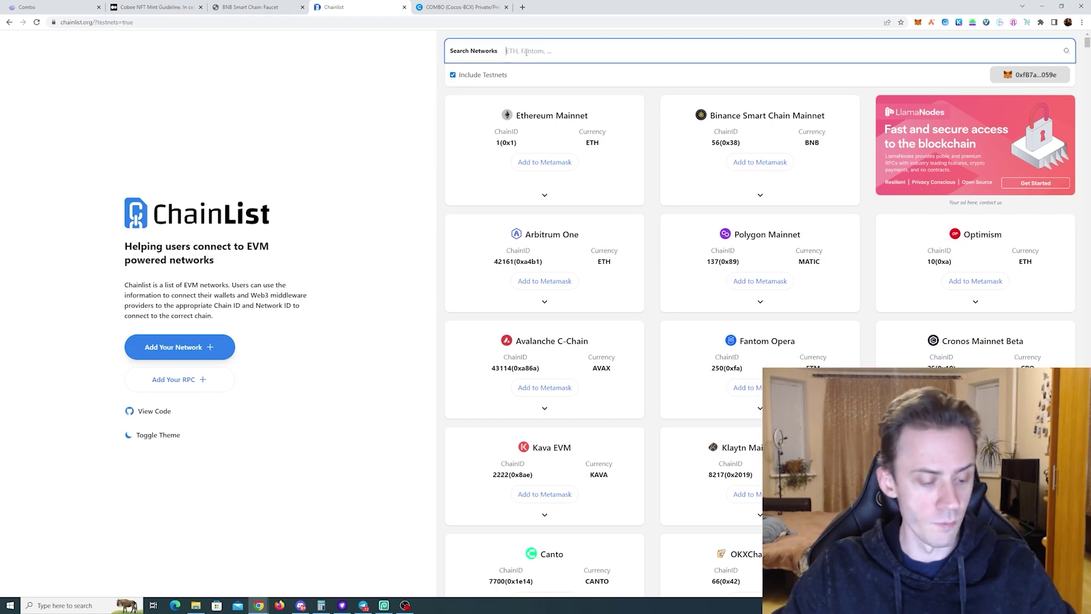
type("bsc")
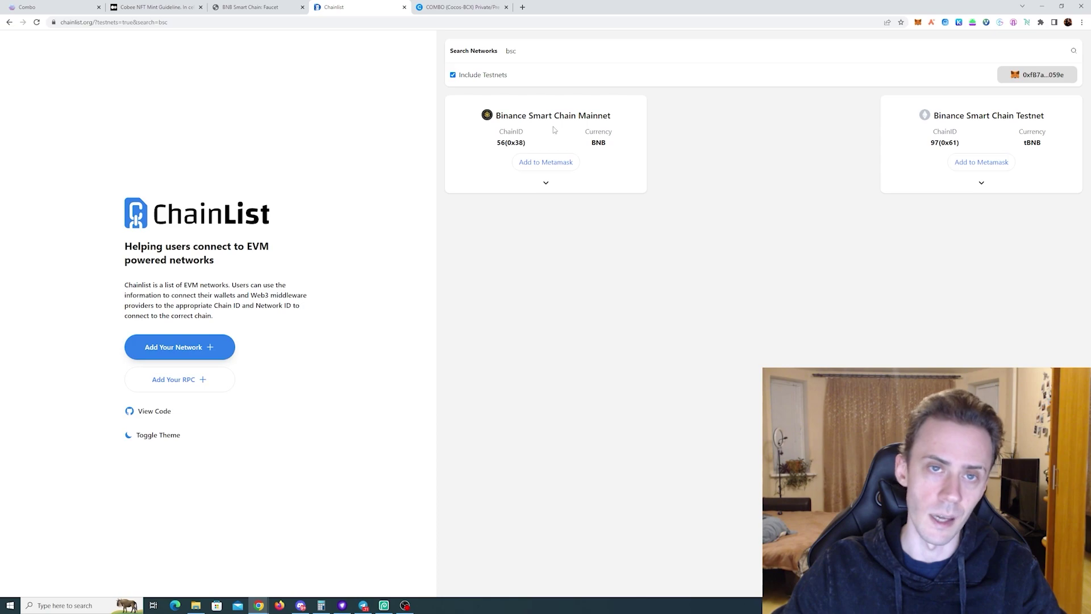
key("ctrl+shift+Tab")
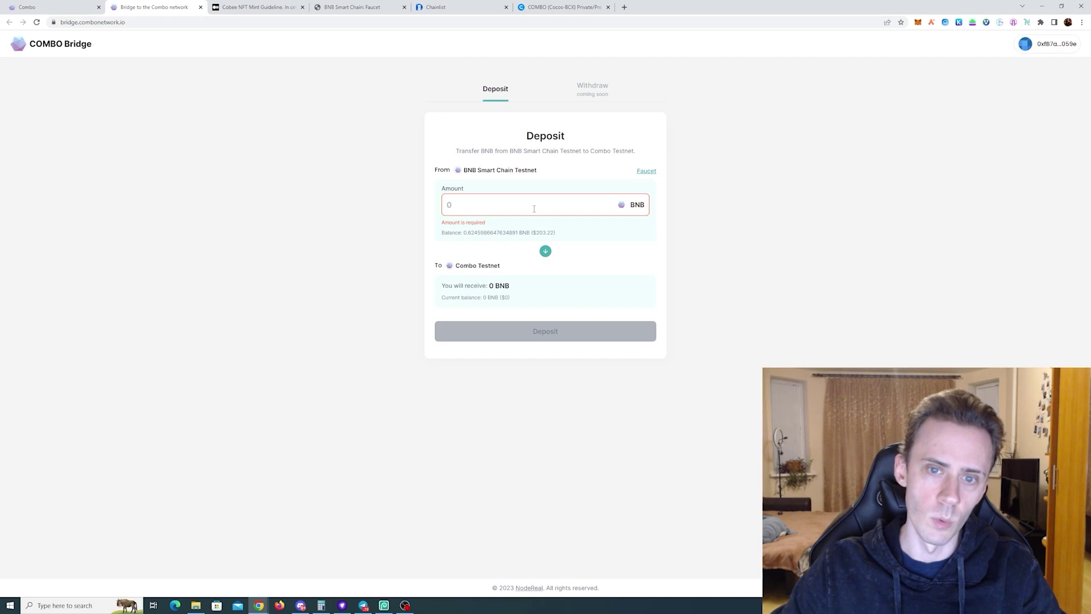
Deposit 0.1 BNB to Combo Testnet via COMBO Bridge, approving it in MetaMask.
type("0.1")
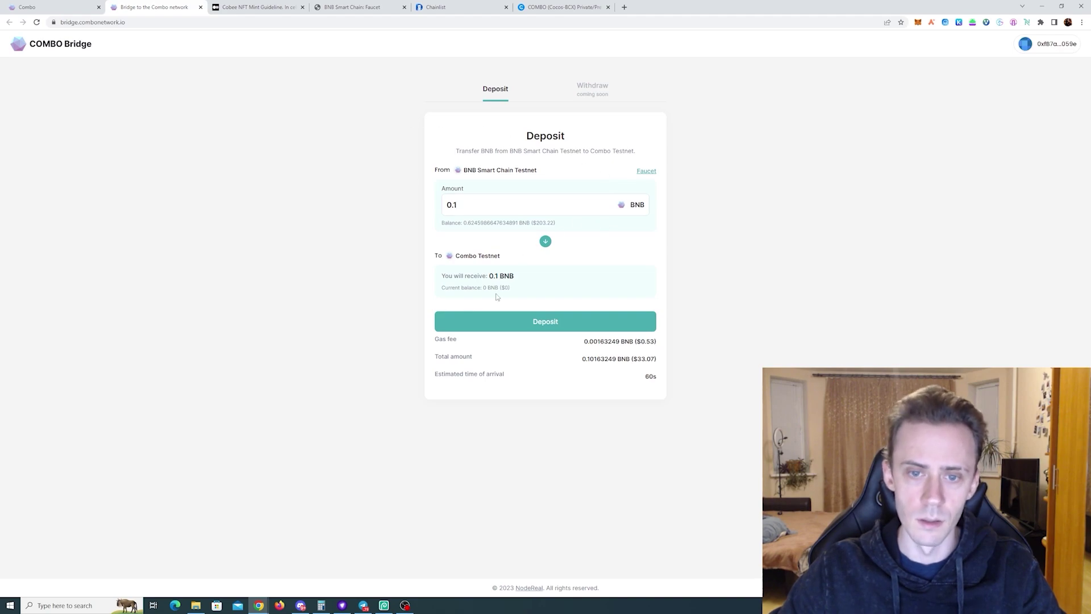
left_click(484, 325)
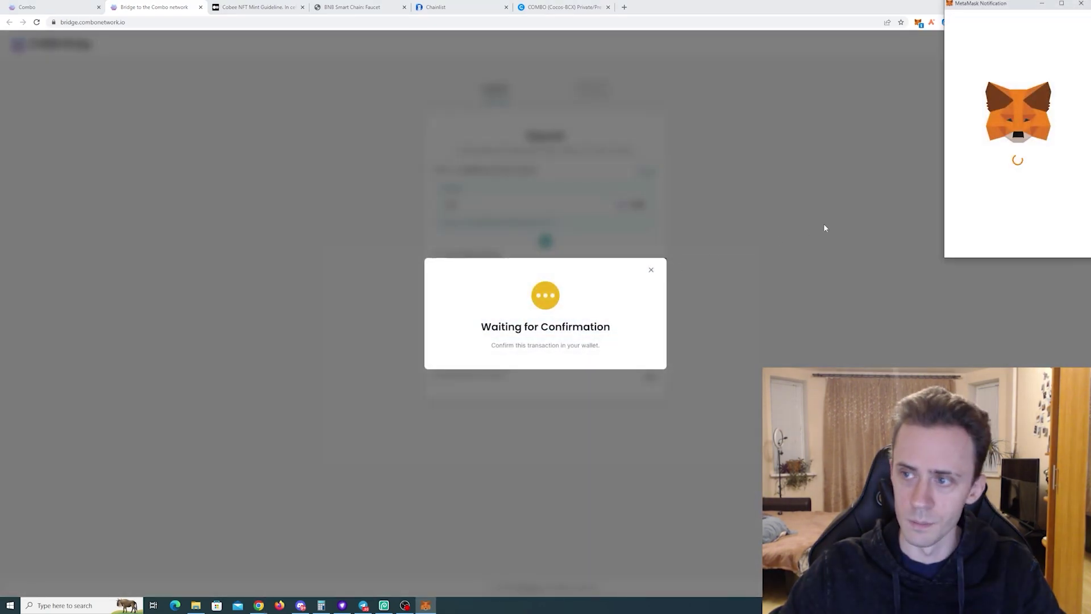
scroll(1041, 192, "down", 1)
left_click(1047, 244)
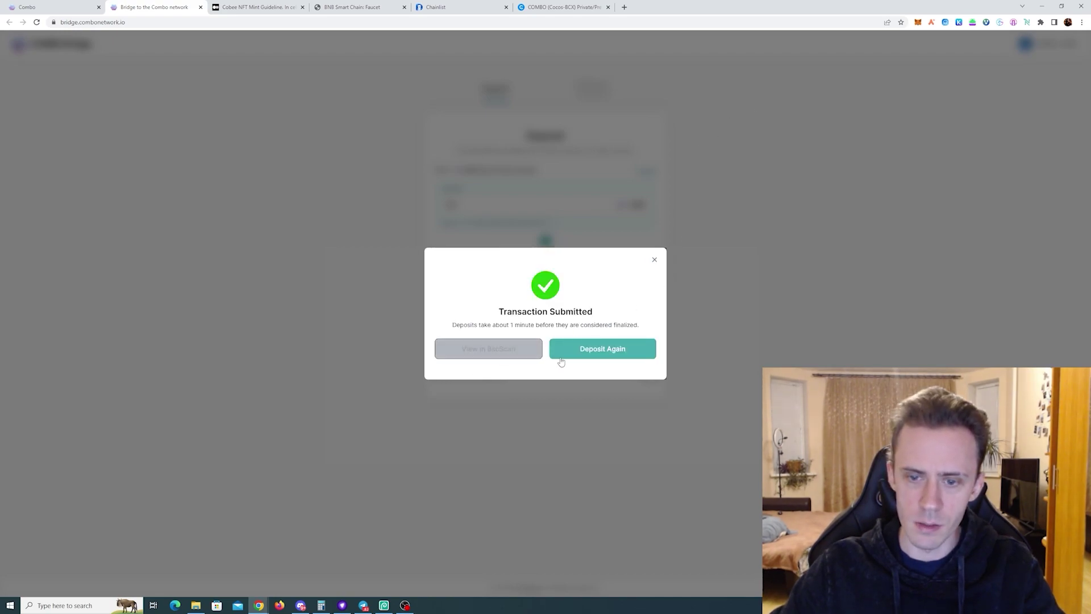
left_click(655, 261)
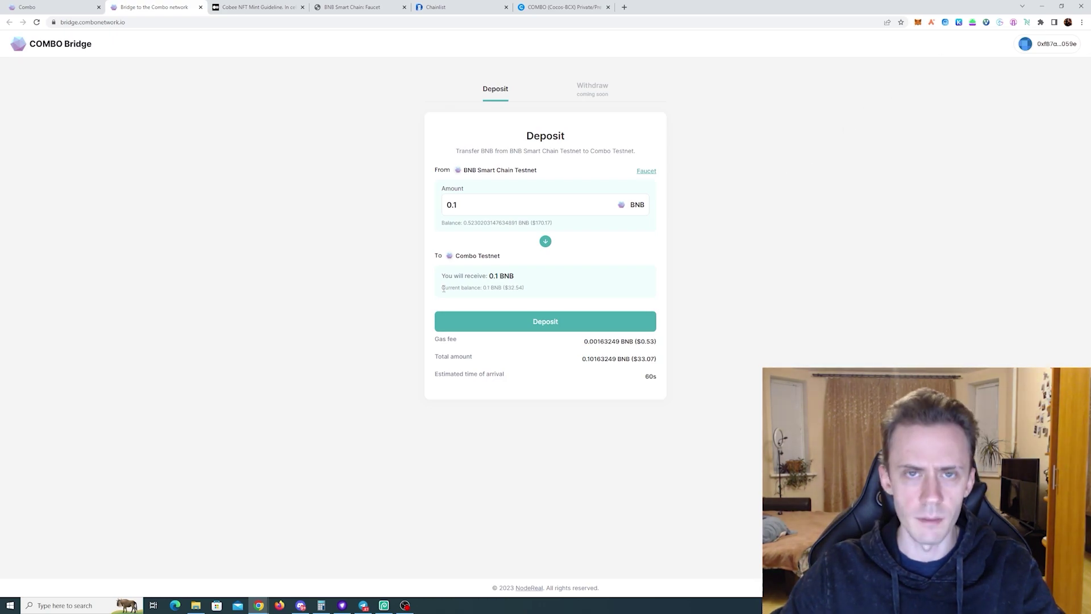
Check the 0.1 BNB Combo Testnet balance, then go to the Combo homepage.
left_click_drag(442, 288, 541, 292)
left_click(525, 291)
left_click(488, 243)
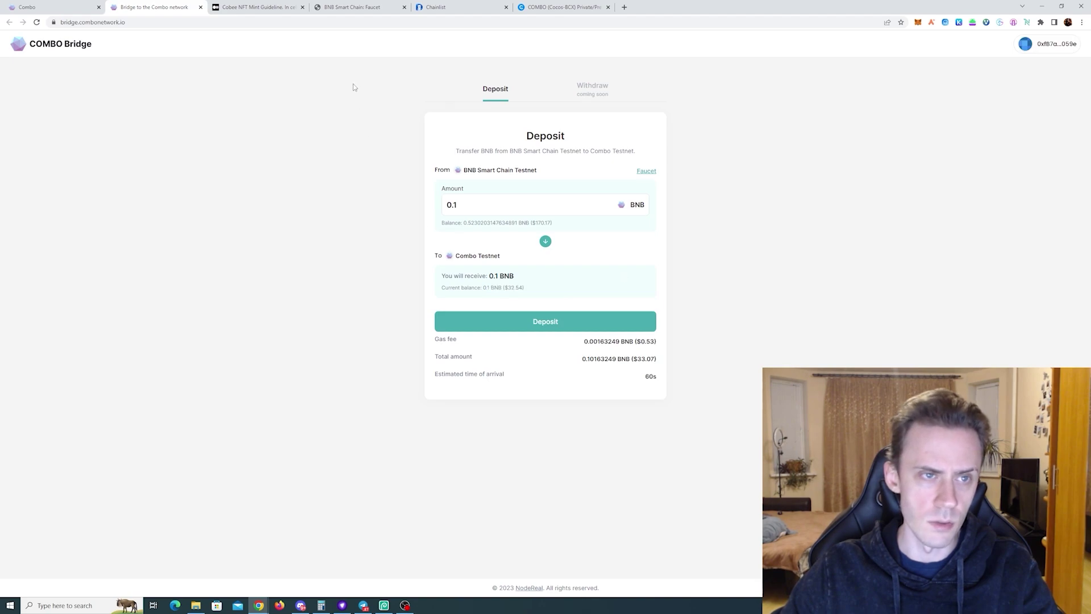
Connect the MetaMask account on the Cobee NFT mint page and allow the network switch.
left_click(80, 7)
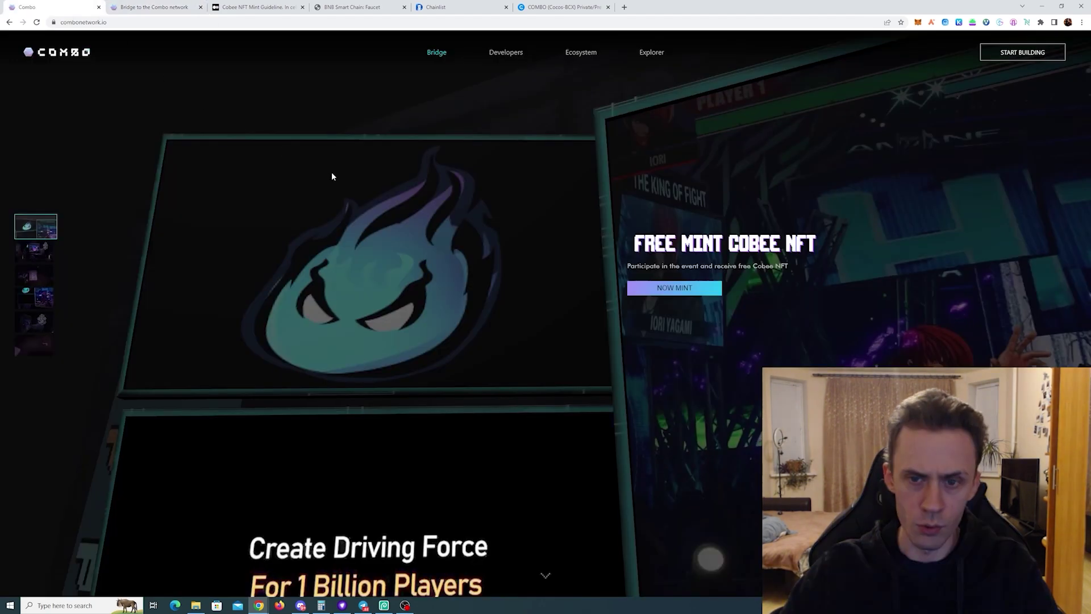
left_click(675, 288)
left_click(569, 358)
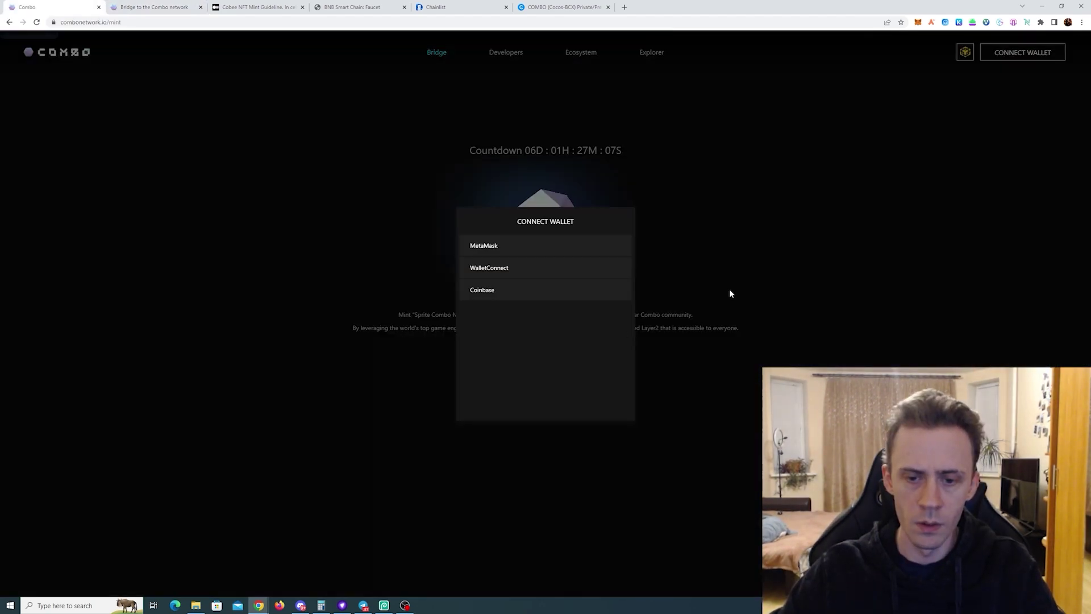
left_click(538, 249)
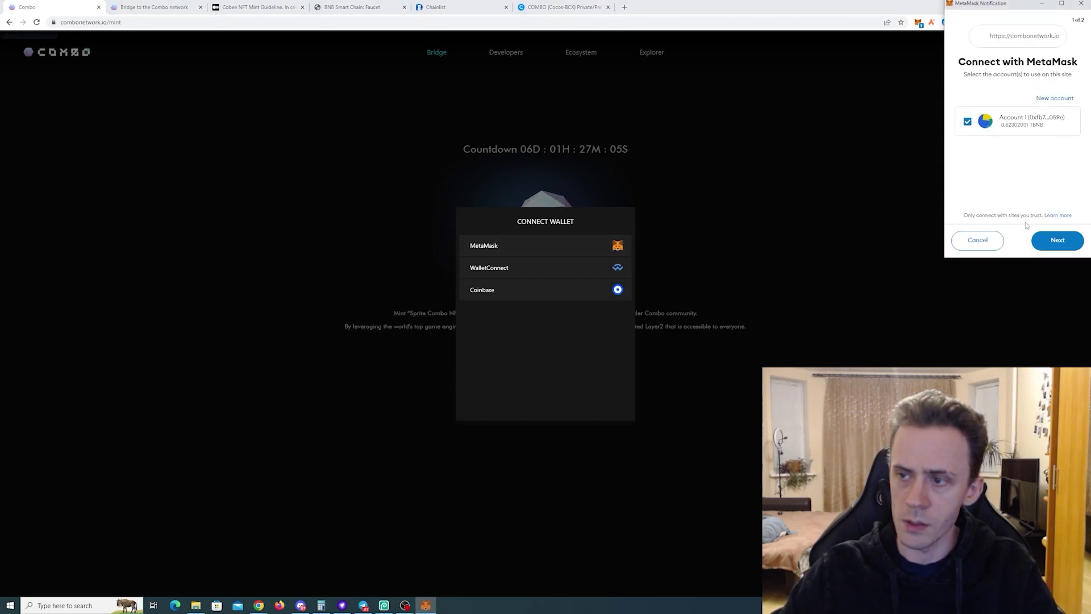
left_click(1055, 239)
left_click(1048, 240)
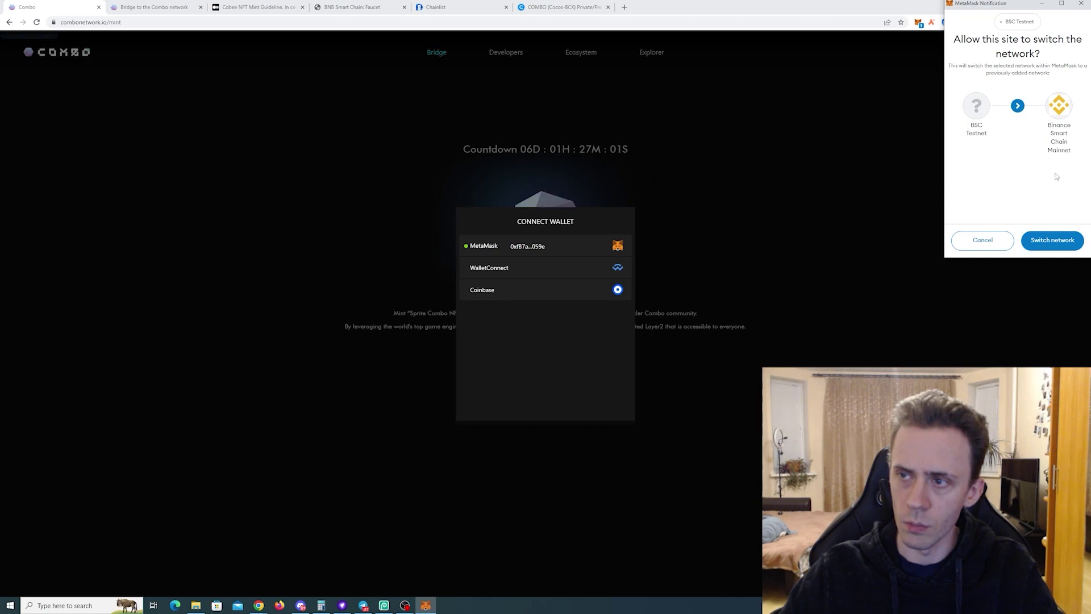
left_click(1061, 247)
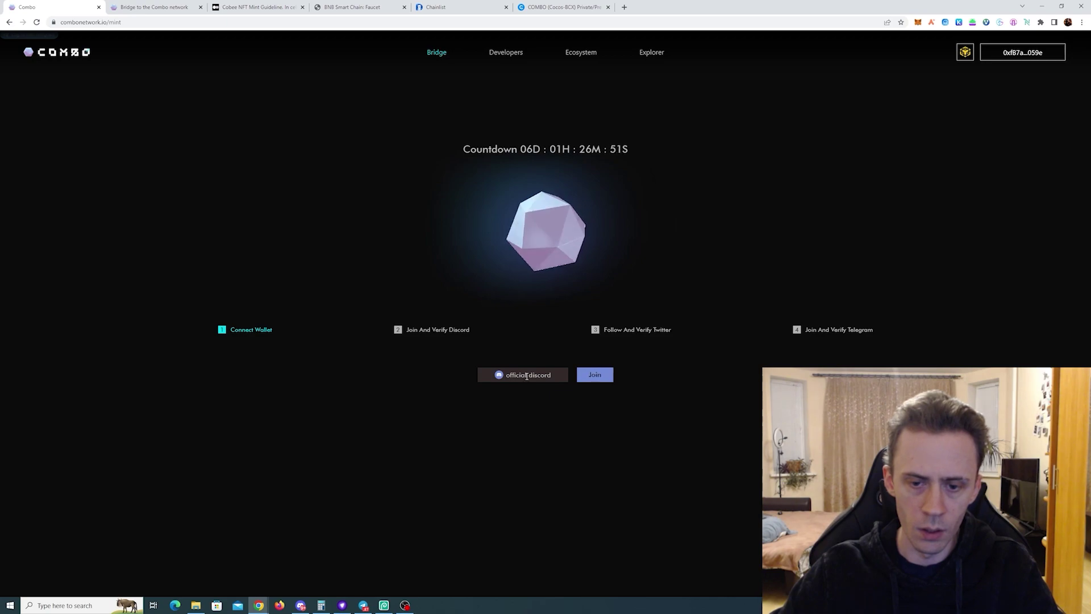
Complete the Discord, Twitter and Telegram verification steps for the Cobee mint.
left_click(593, 373)
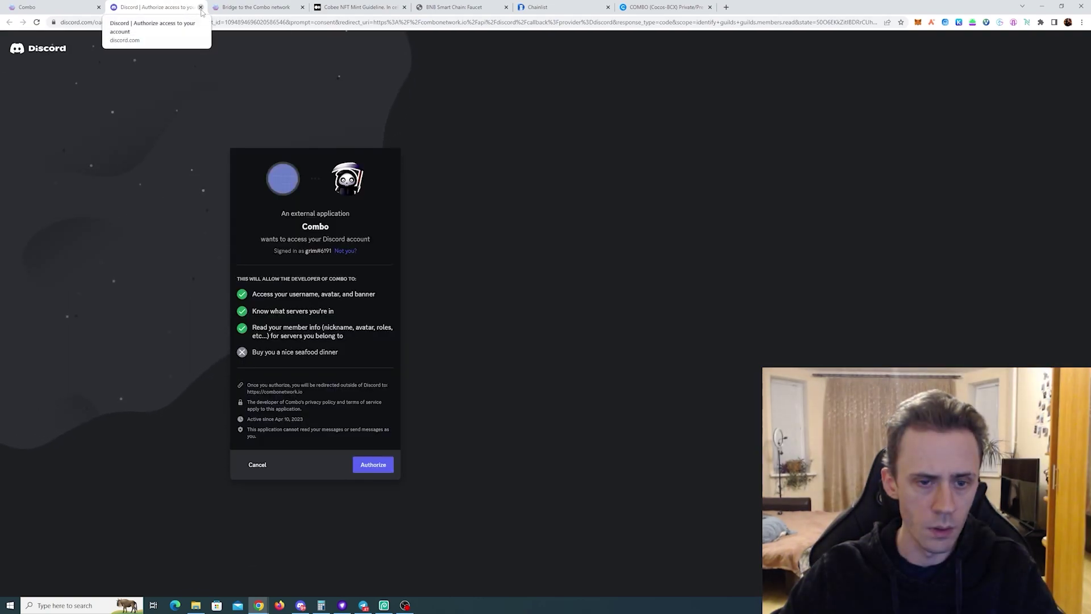
left_click(384, 462)
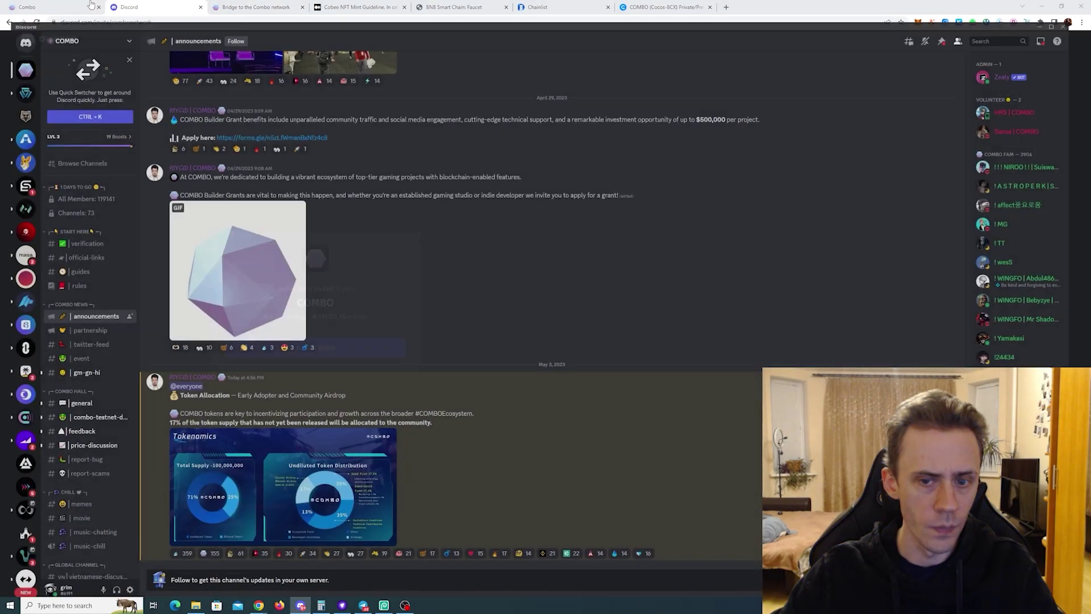
key("ctrl+w")
left_click(615, 374)
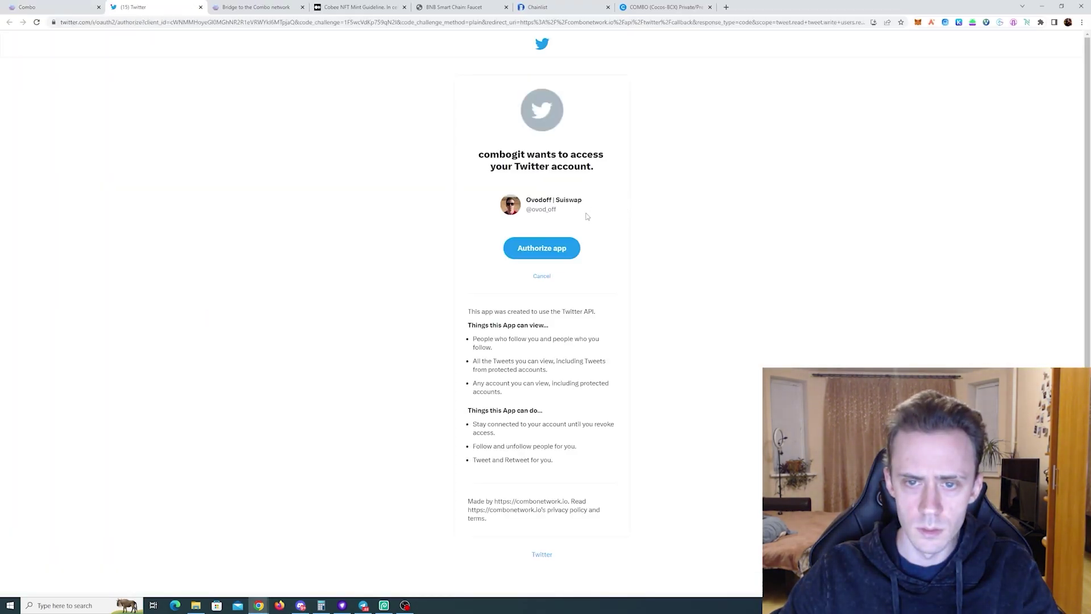
left_click(540, 250)
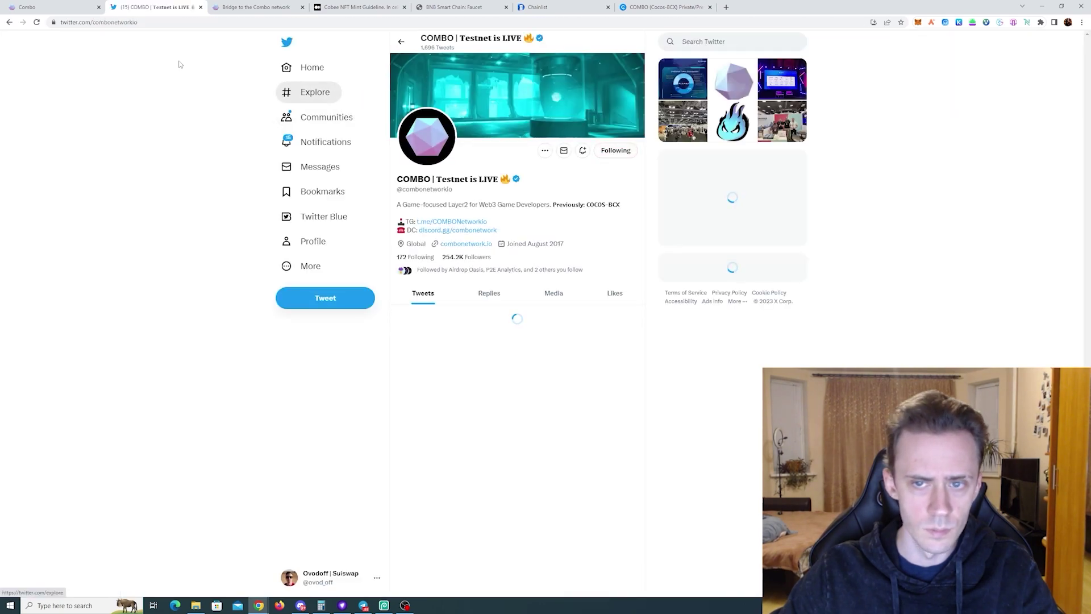
left_click(65, 4)
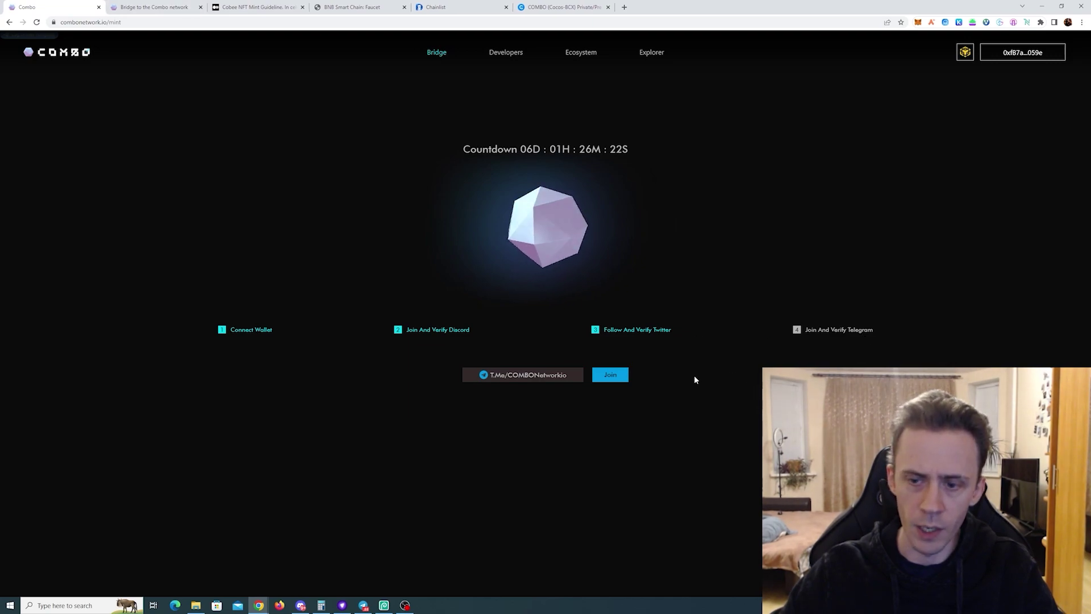
left_click(610, 374)
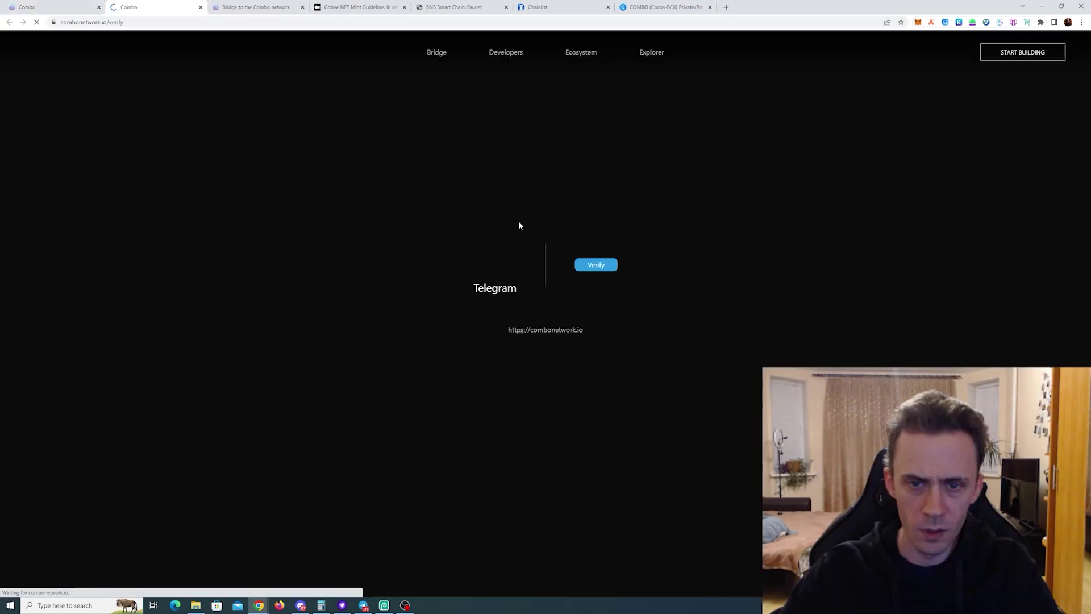
left_click(604, 266)
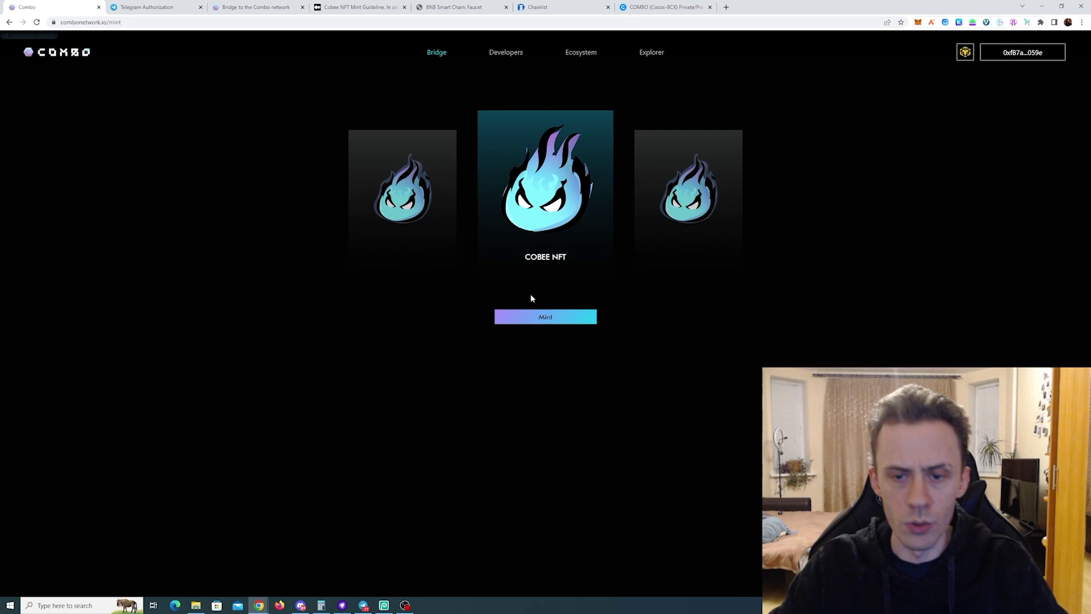
Mint the Cobee NFT and confirm the mint transaction in MetaMask.
left_click(549, 317)
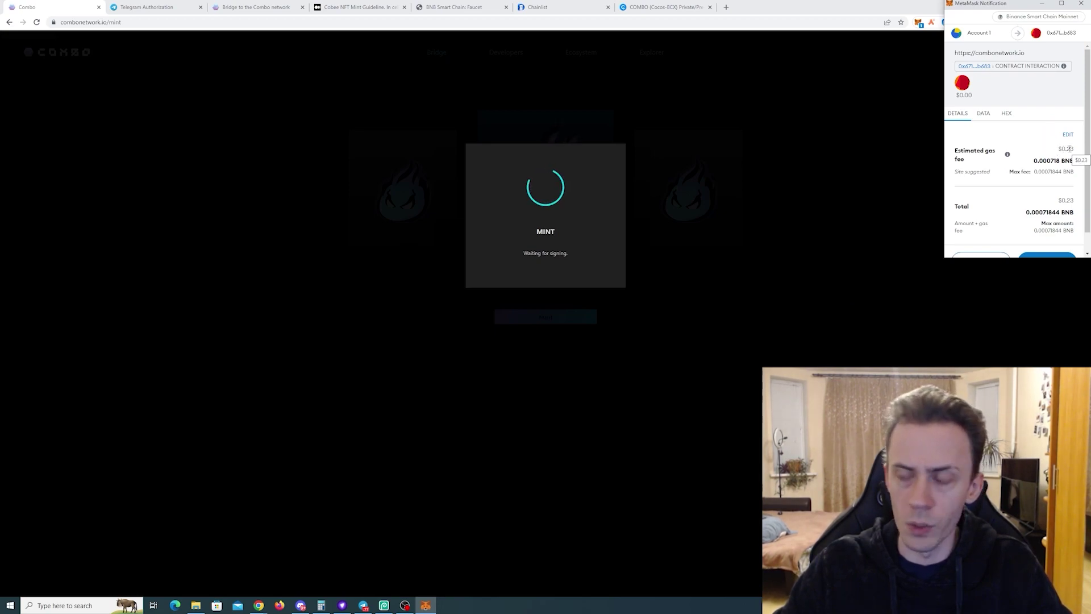
scroll(1057, 159, "down", 2)
left_click(1055, 241)
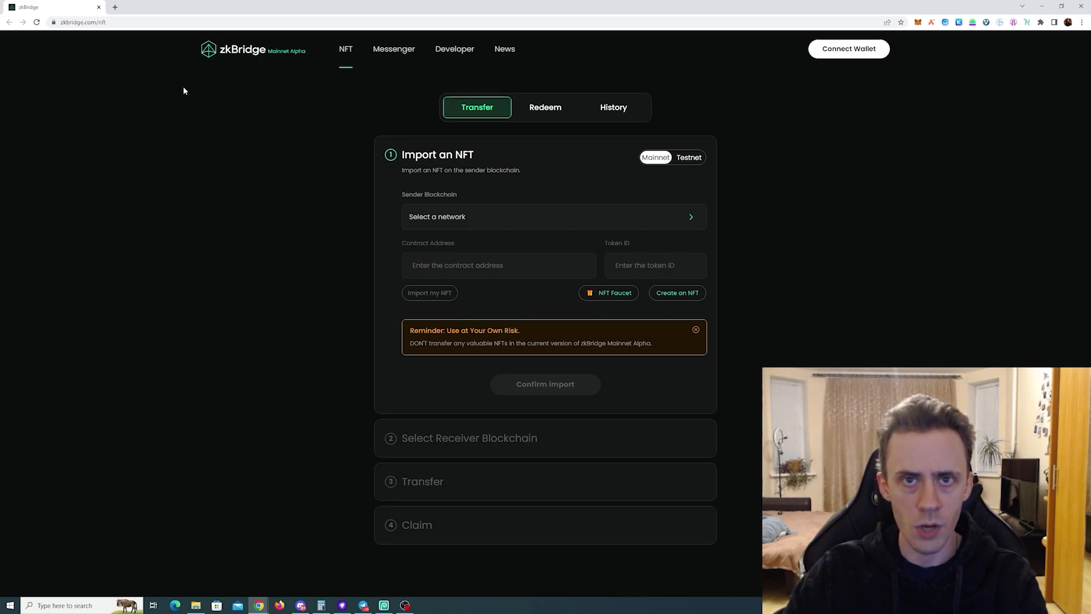
Connect MetaMask to zkBridge by signing, and check the Cobee NFT under My NFTs.
left_click(849, 48)
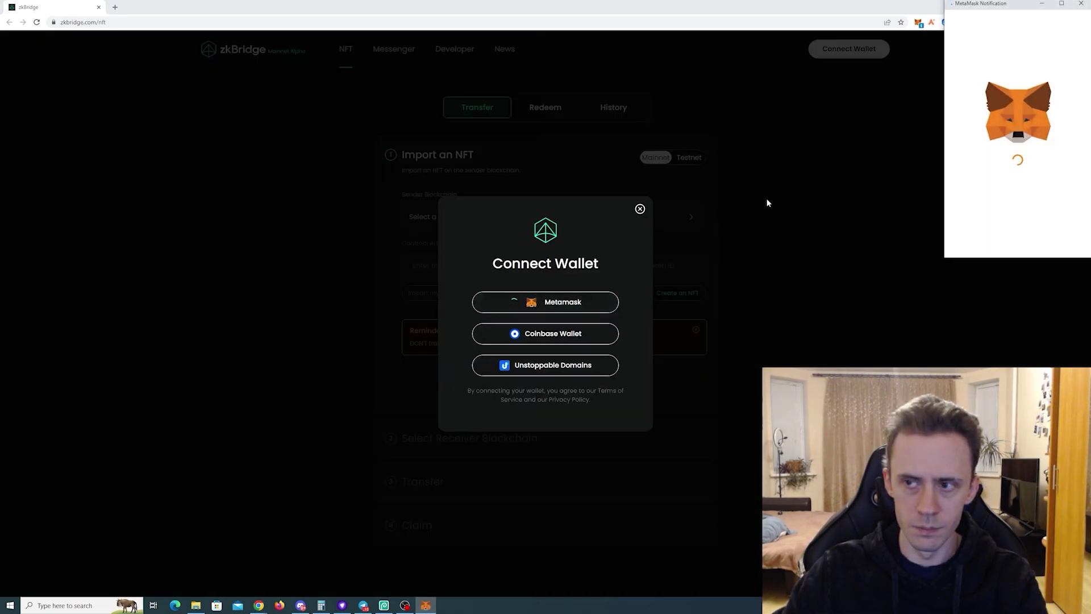
left_click(1057, 249)
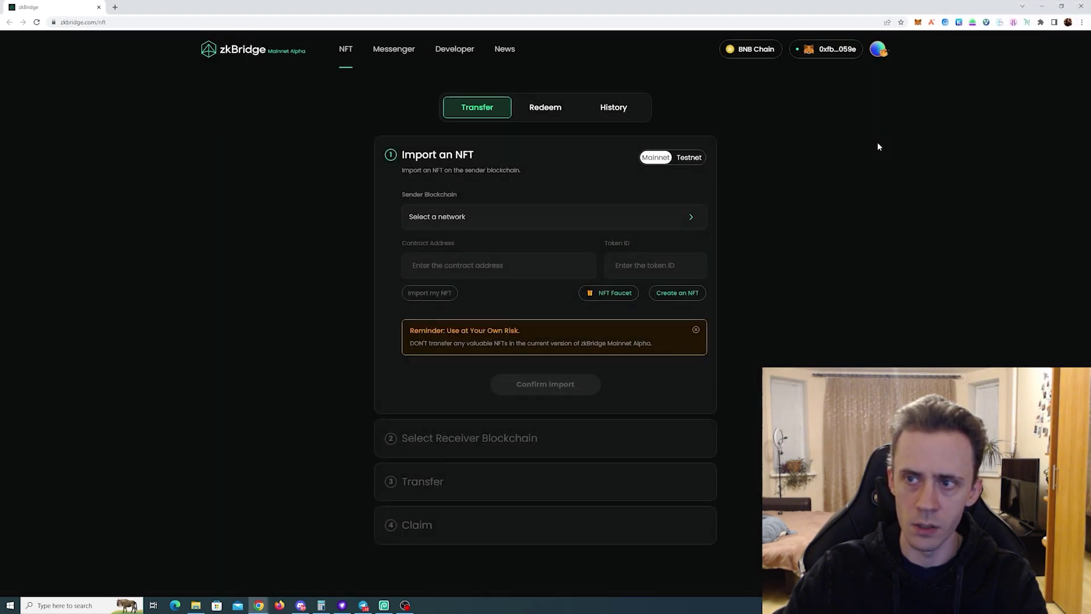
left_click(879, 49)
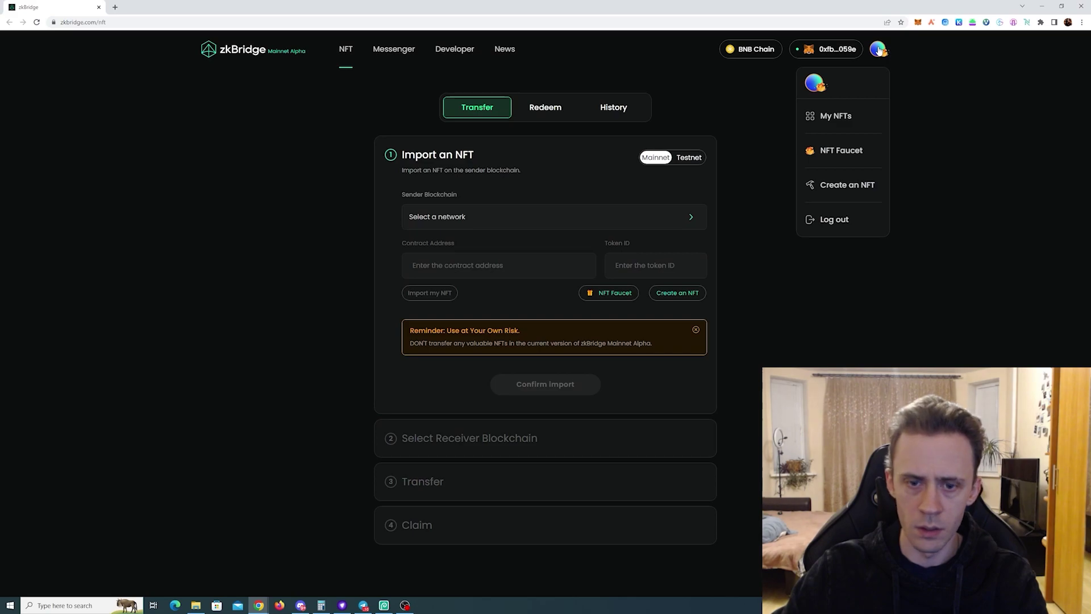
left_click(848, 122)
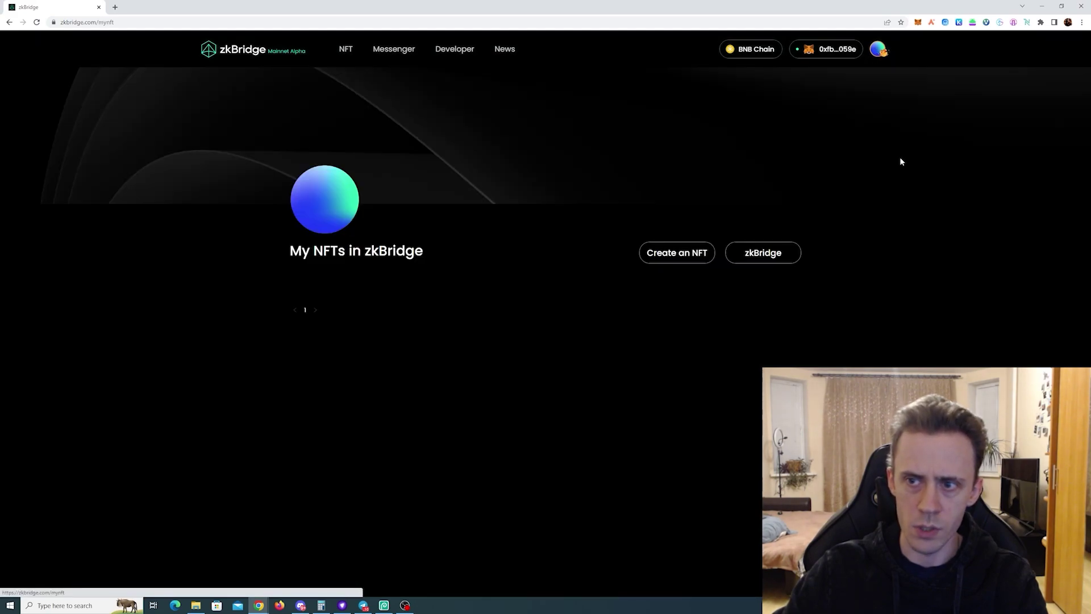
left_click(378, 391)
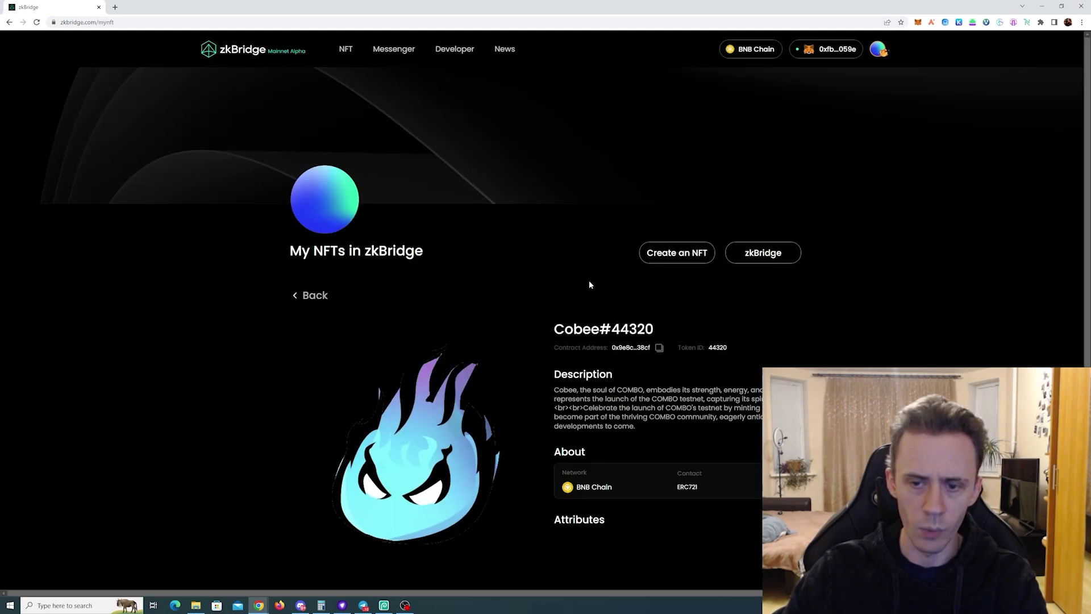
key("alt+Left")
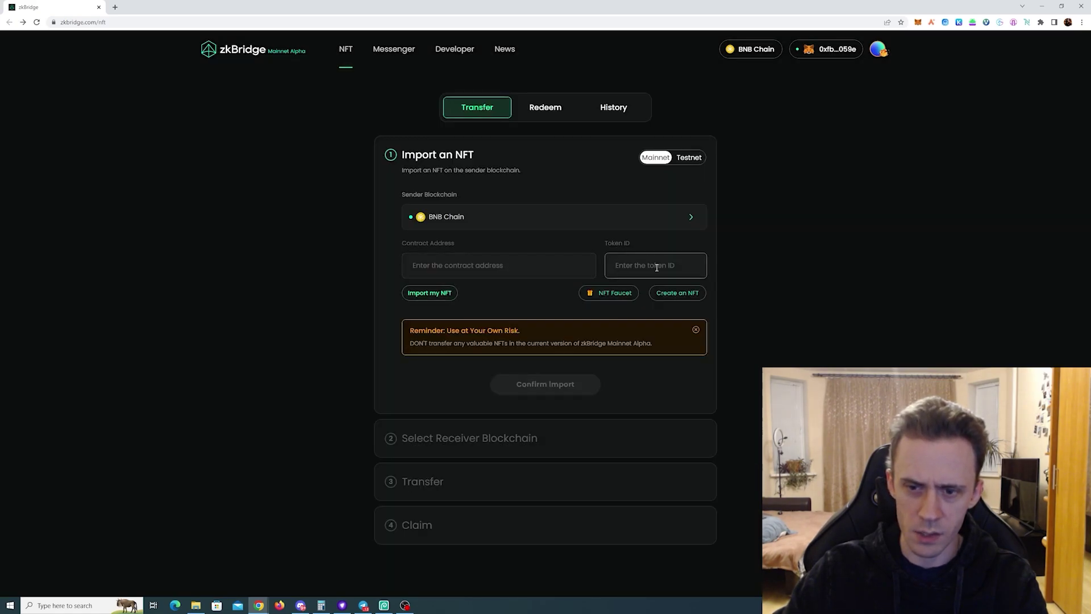
Open Cobee#44320 in My NFTs again and copy its contract address.
left_click(879, 49)
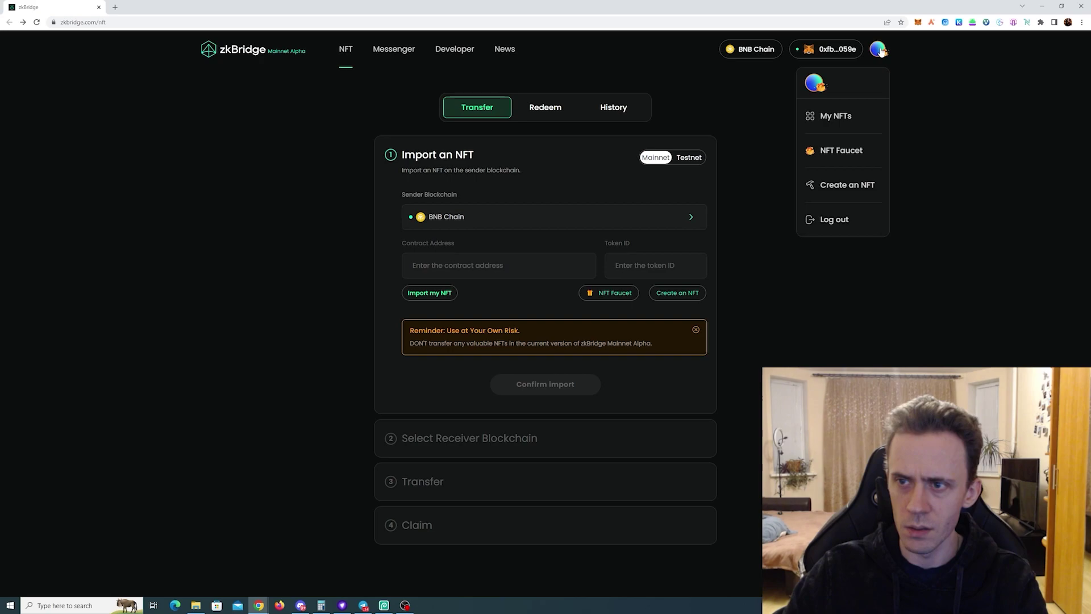
left_click(847, 118)
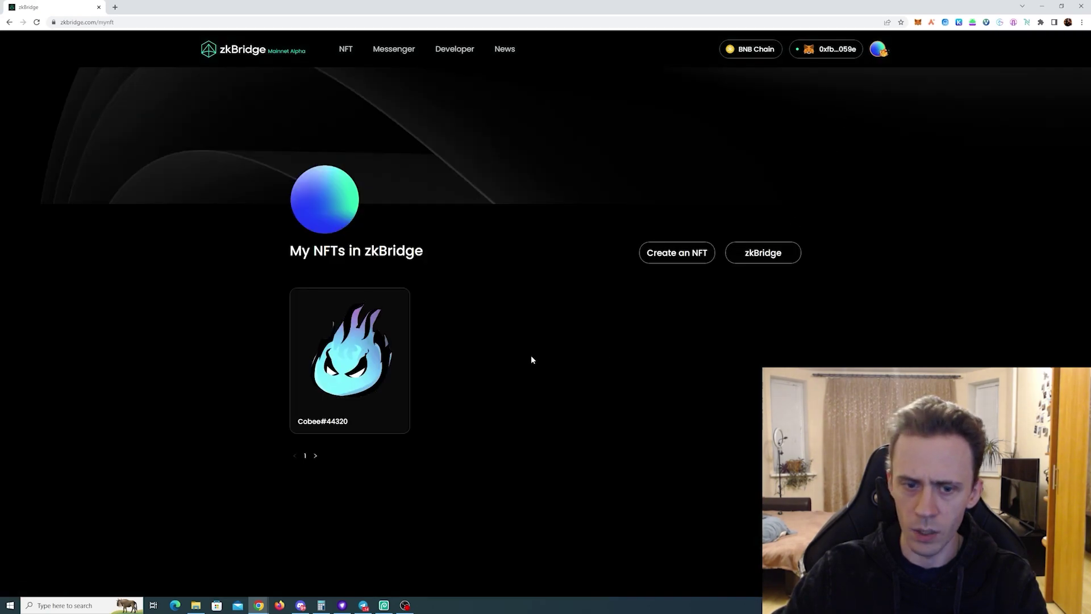
left_click(325, 347)
left_click(659, 347)
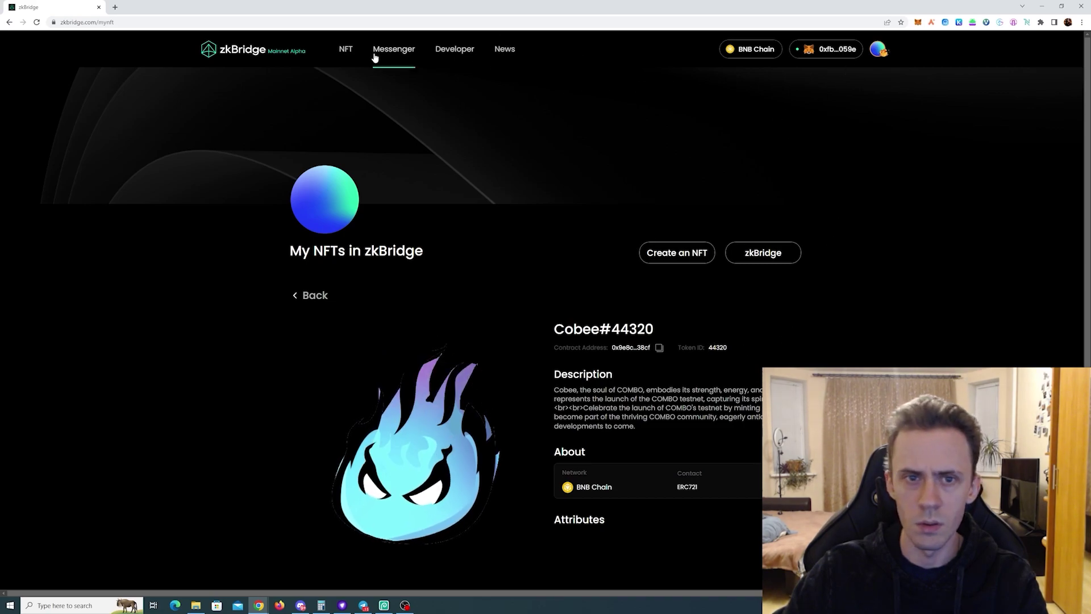
Import Cobee#44320 using token ID 44320 and the pasted contract address.
left_click(9, 22)
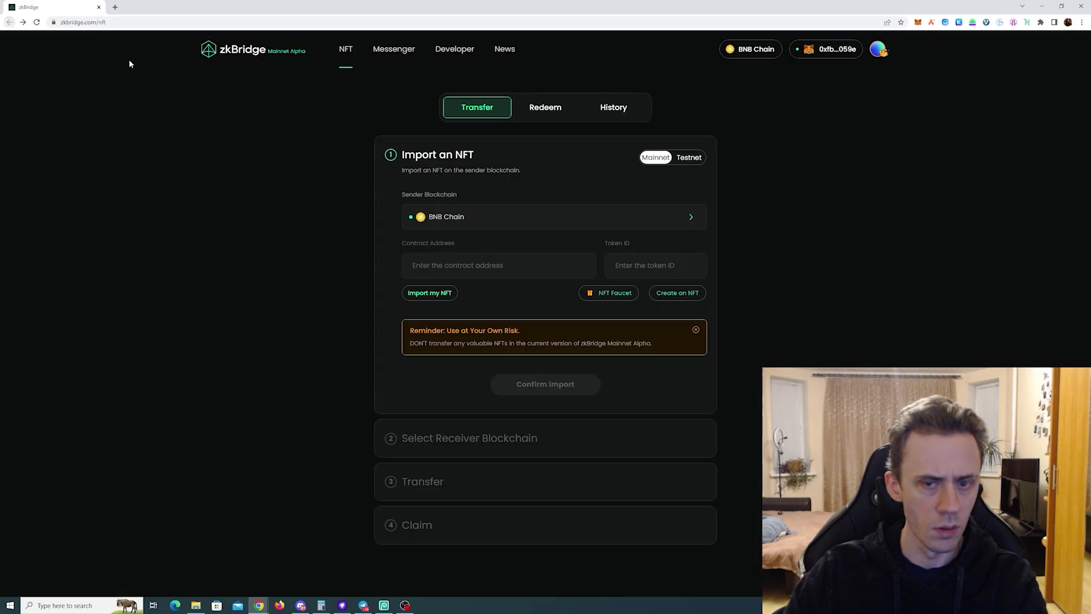
left_click(635, 267)
type("44")
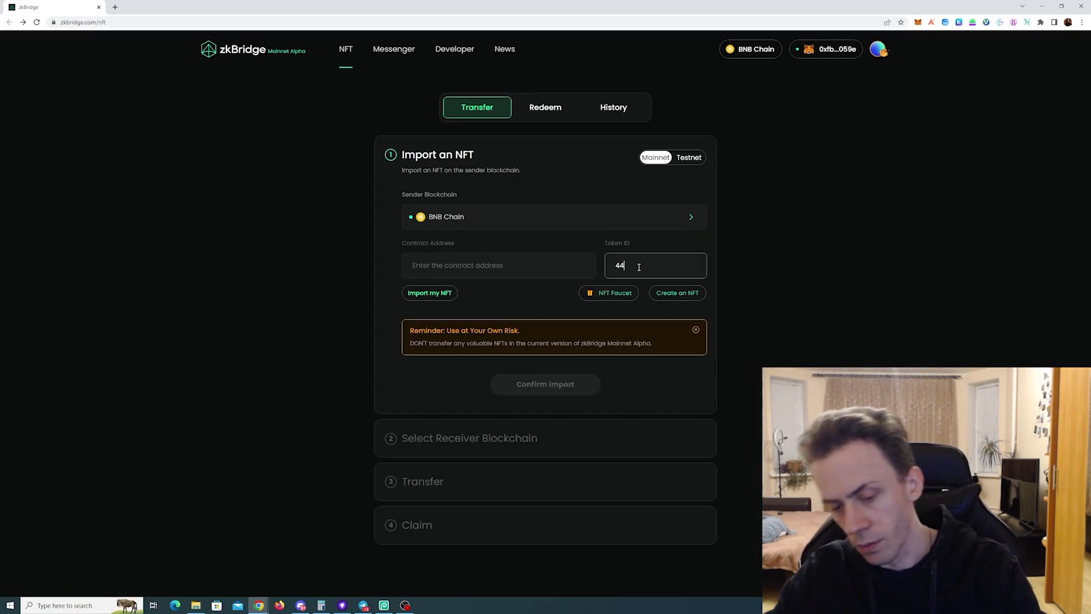
type("320")
left_click(489, 271)
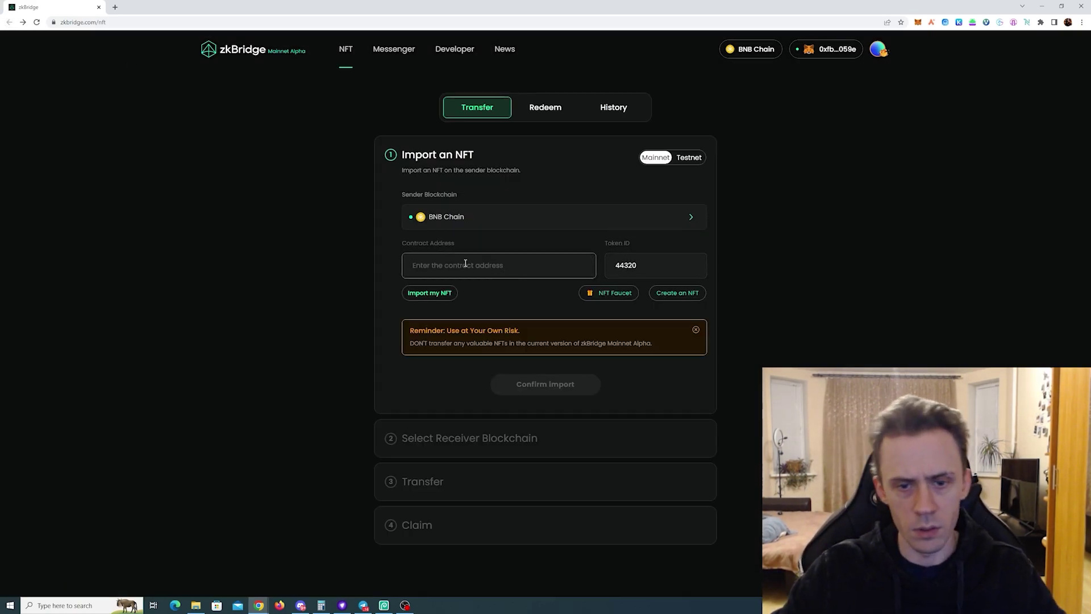
key("ctrl+v")
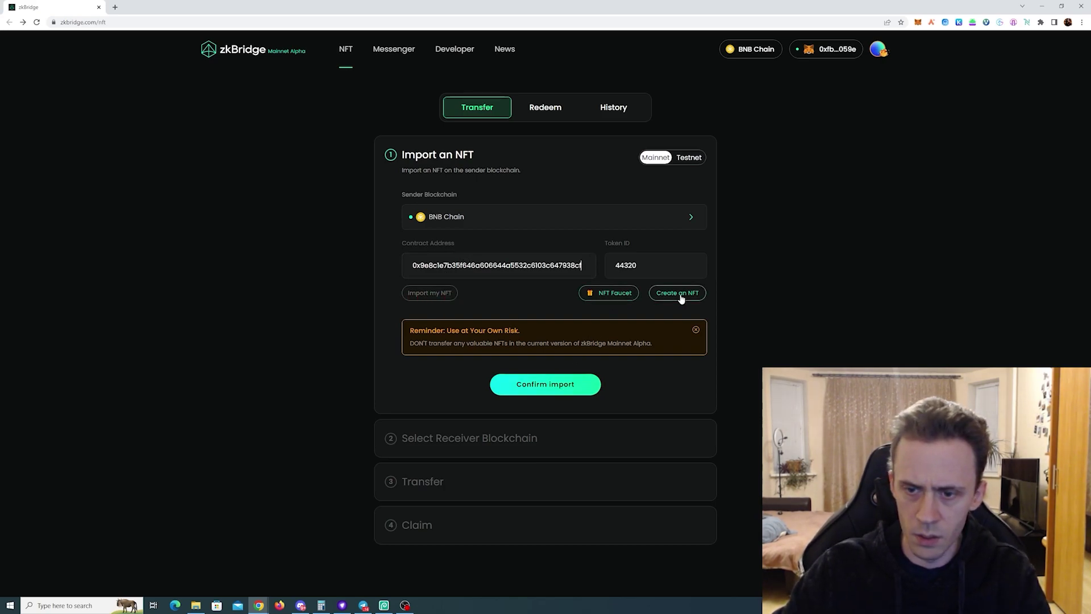
left_click(566, 390)
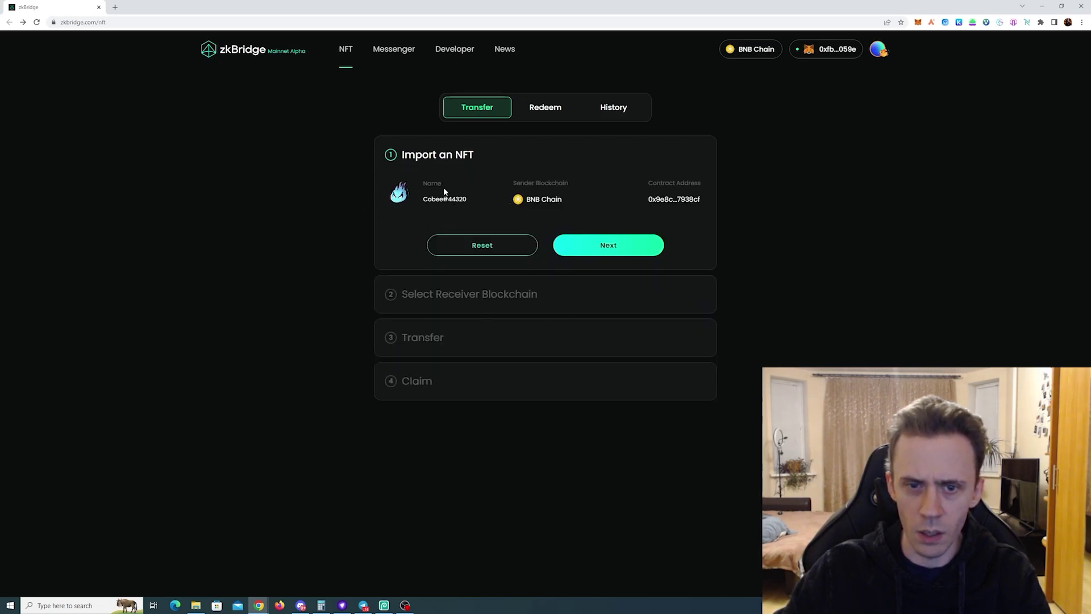
Set Combo Network as the receiver blockchain for the NFT transfer.
left_click(624, 250)
left_click(572, 312)
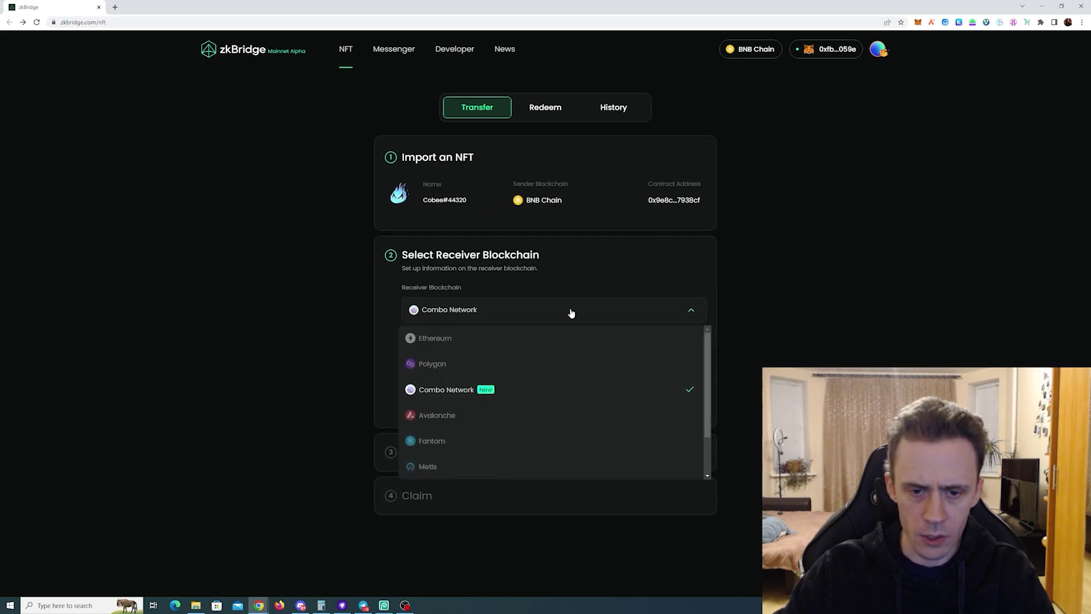
left_click(551, 389)
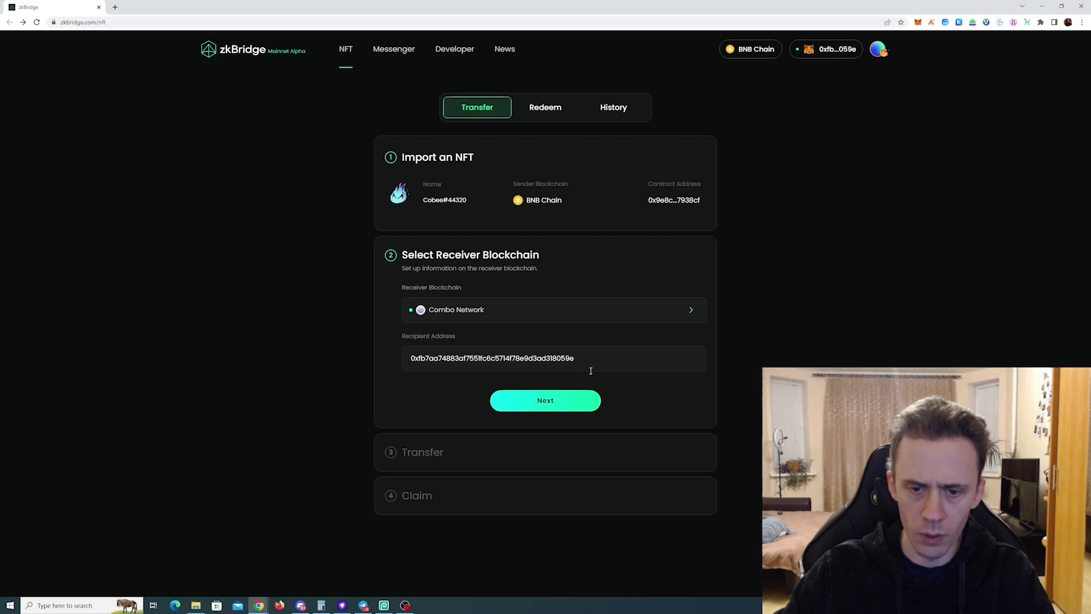
left_click(559, 407)
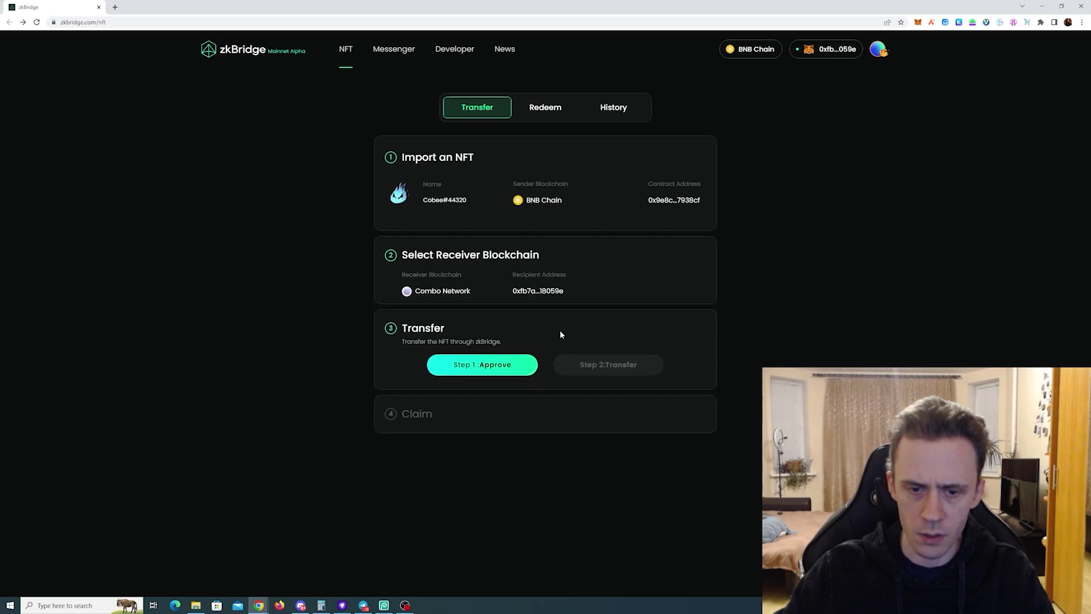
Approve the Cobee NFT for bridging and confirm the approval in MetaMask.
left_click(498, 370)
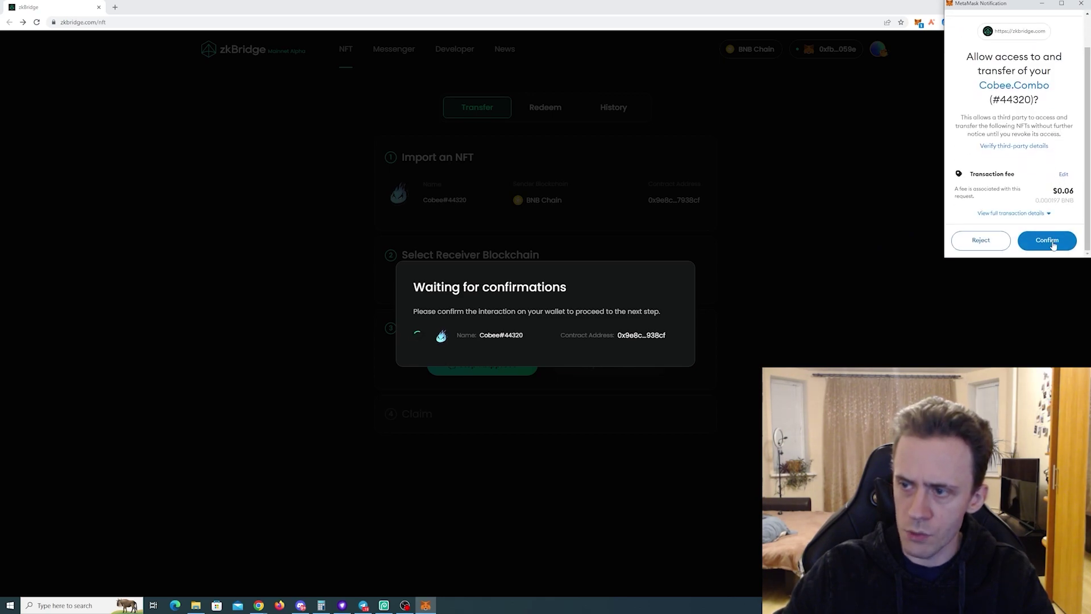
left_click(1047, 241)
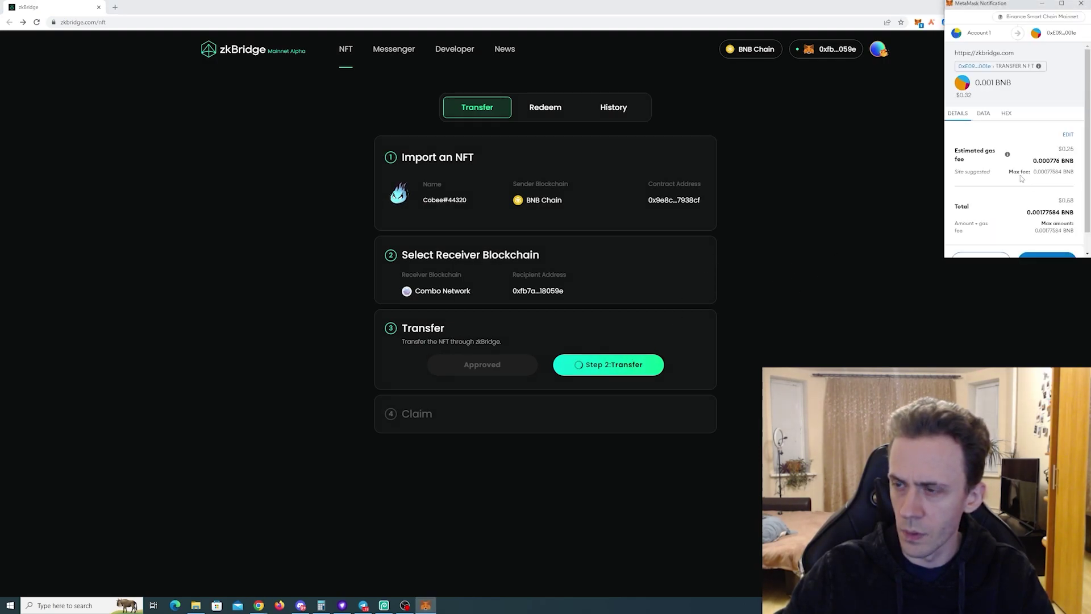
scroll(1021, 175, "down", 1)
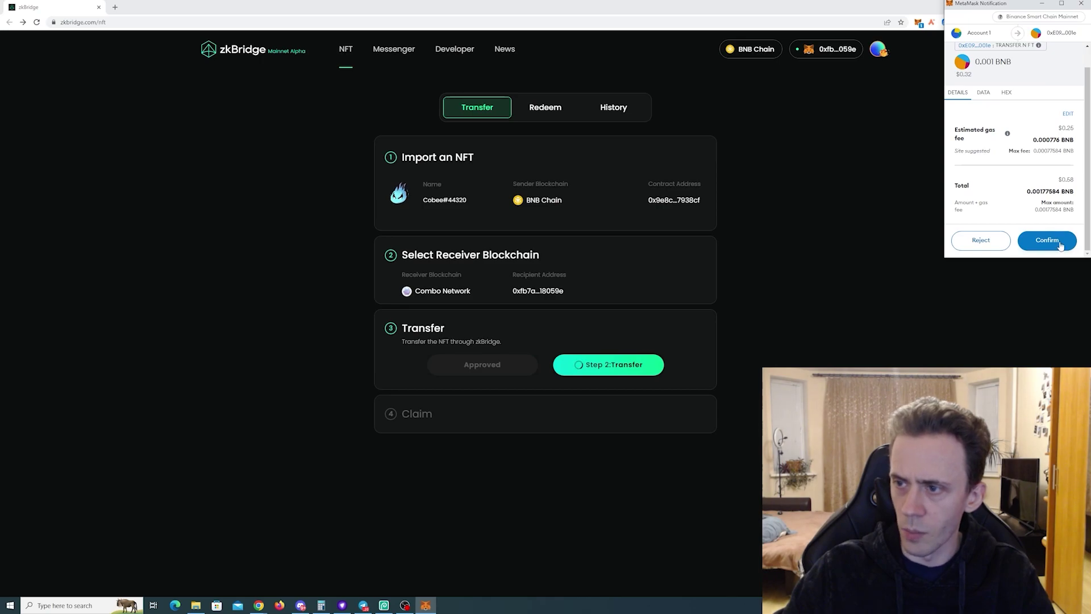
Confirm the Cobee#44320 transfer in MetaMask, then add and switch to Combo Testnet to complete the claim.
left_click(1060, 243)
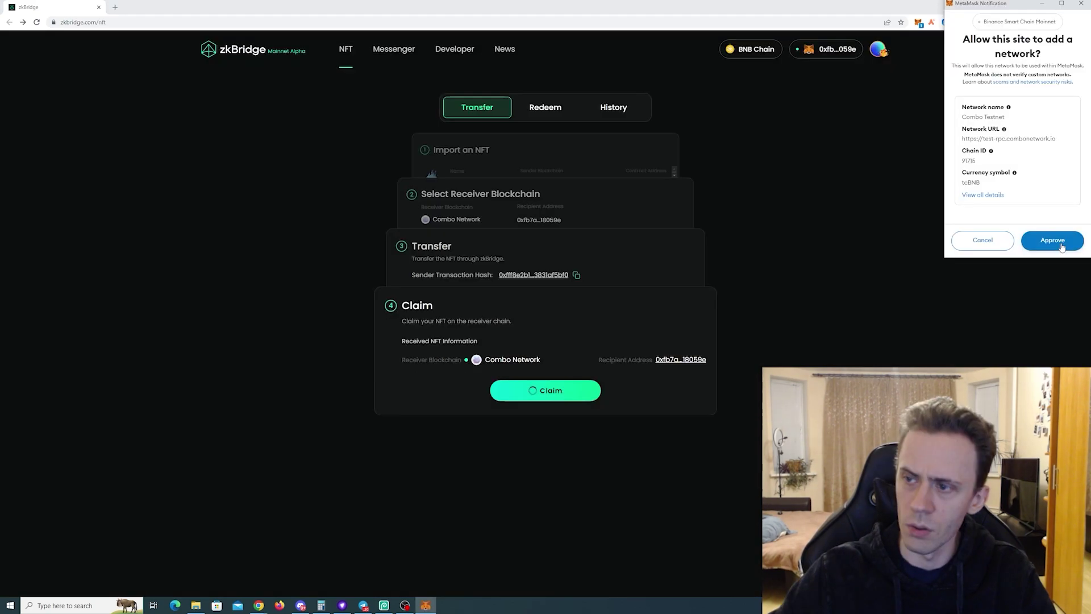
left_click(1060, 241)
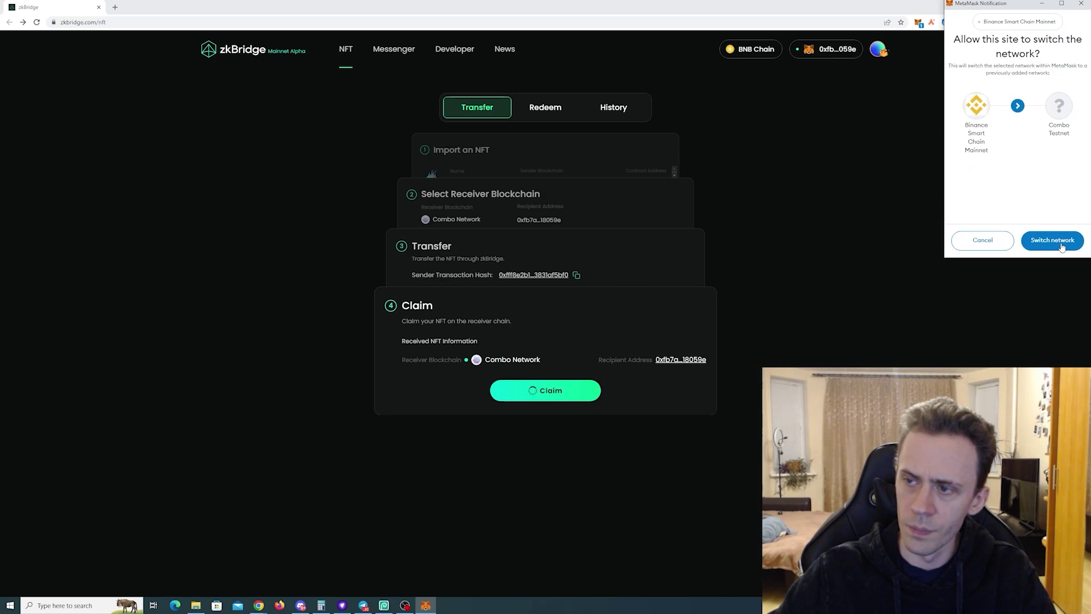
left_click(1052, 241)
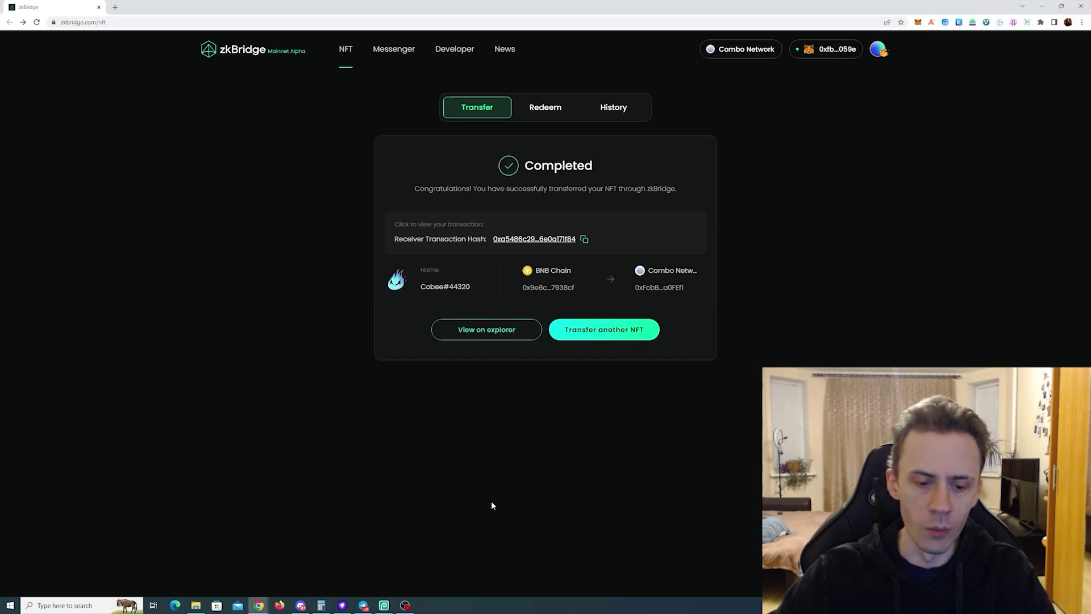